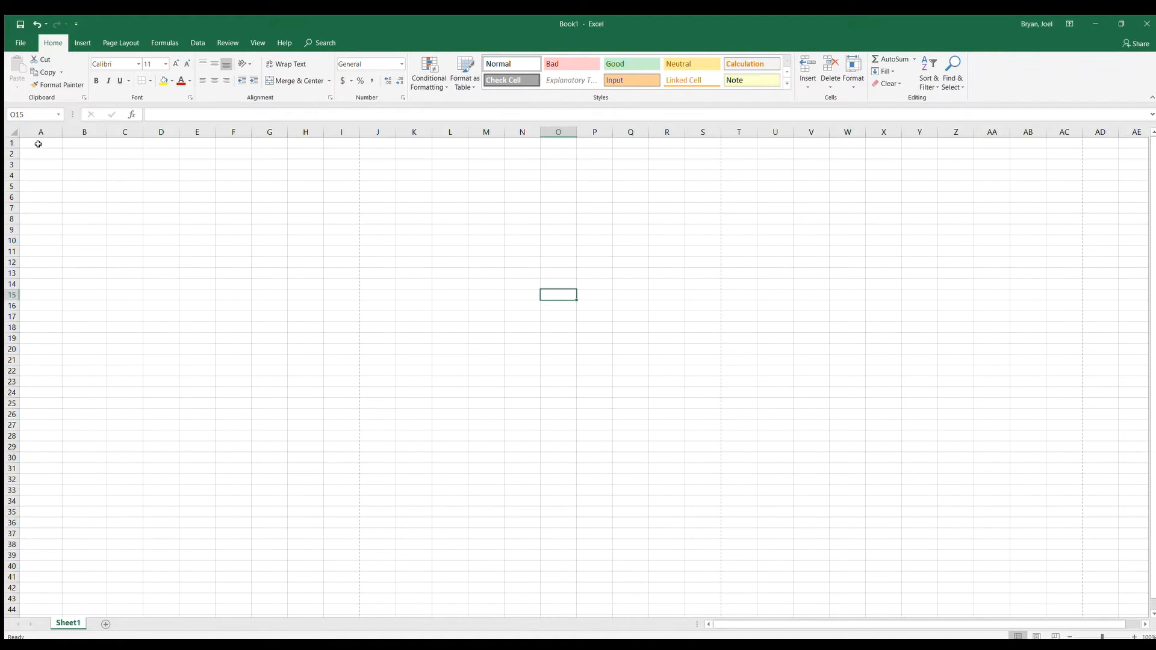
# Enter the column headers "Time, sec" in A1 and "Position, cm" in B1
pyautogui.click(38, 143)
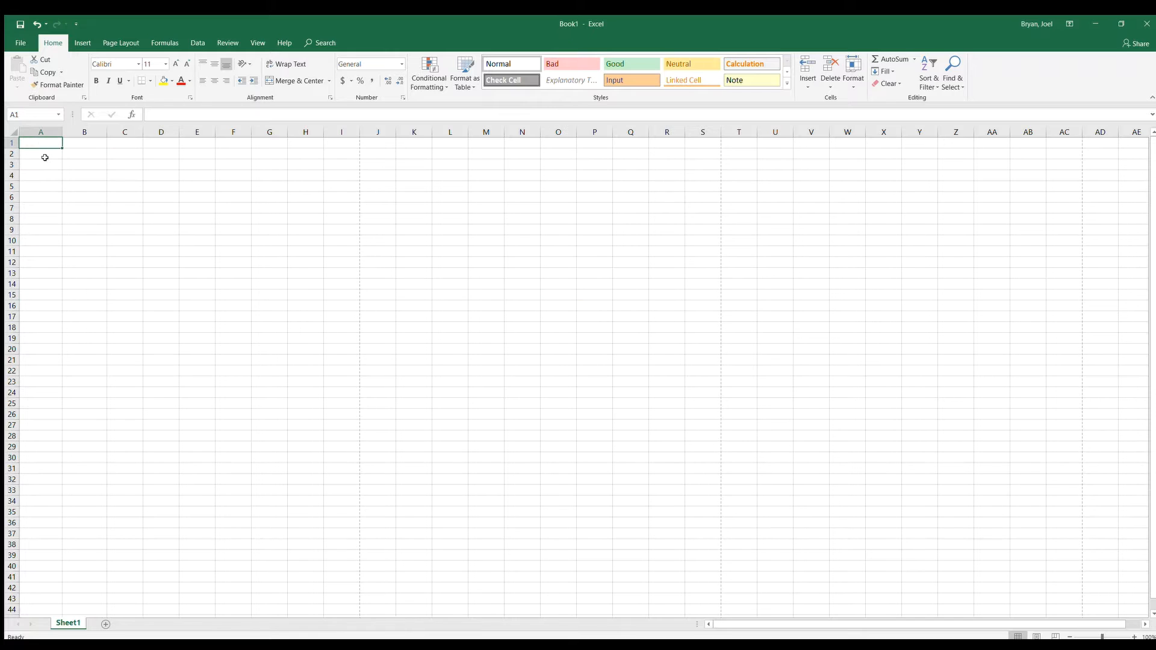
pyautogui.write('Time')
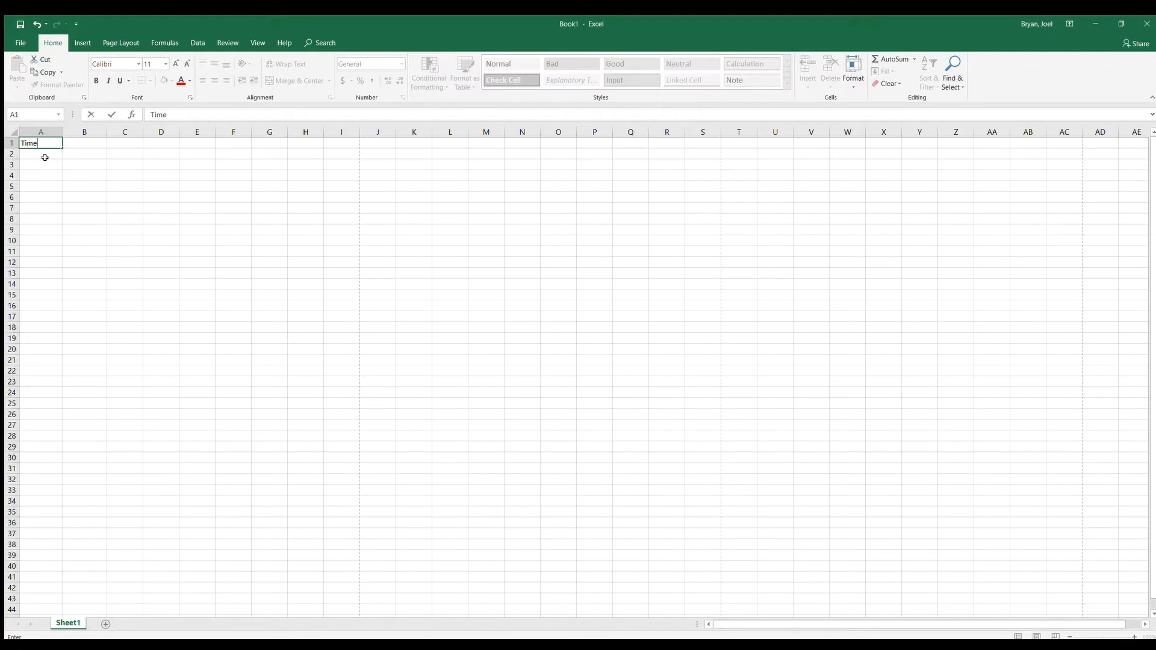
pyautogui.write(', sec')
pyautogui.click(82, 151)
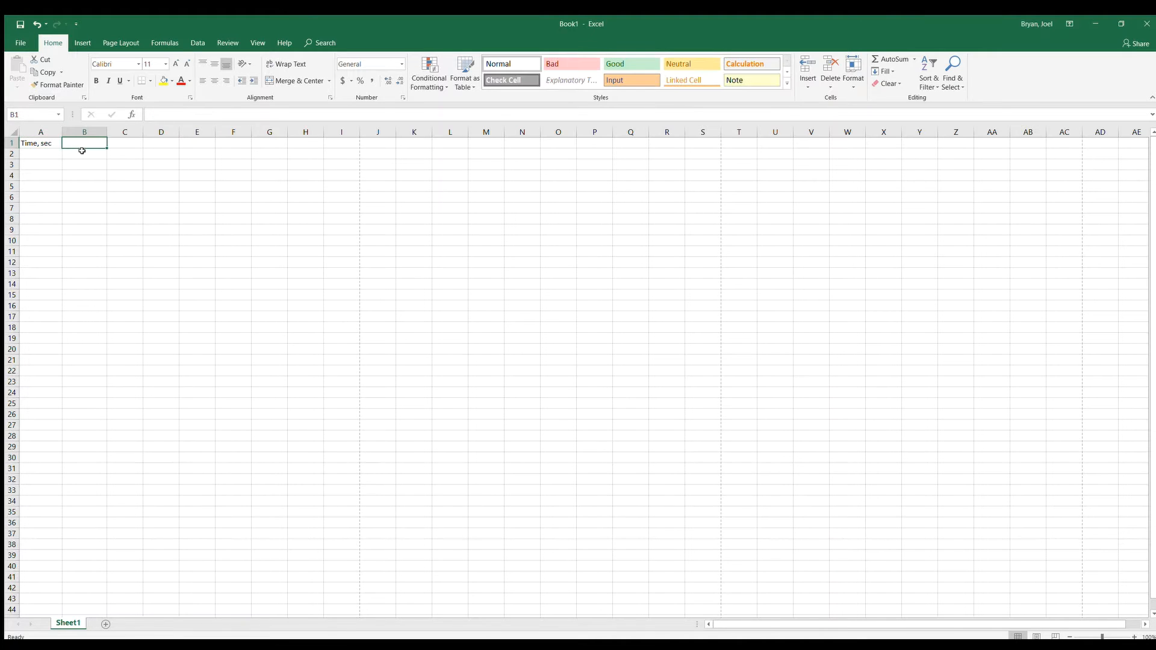
pyautogui.write('Posit')
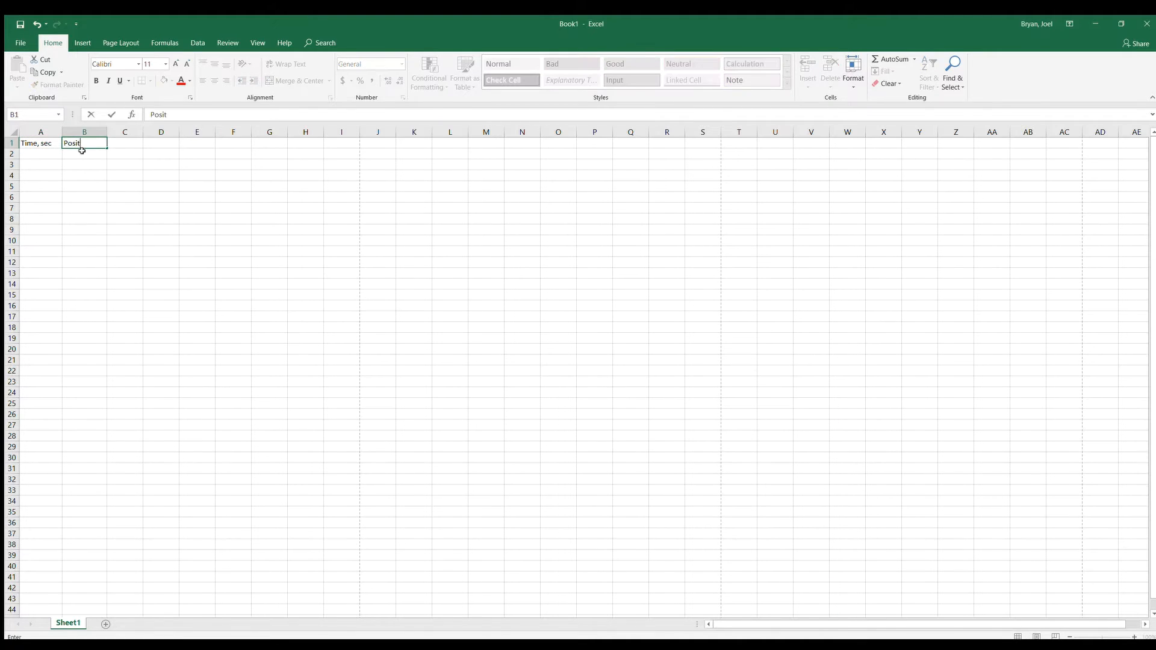
pyautogui.write('ion, cm')
pyautogui.click(102, 188)
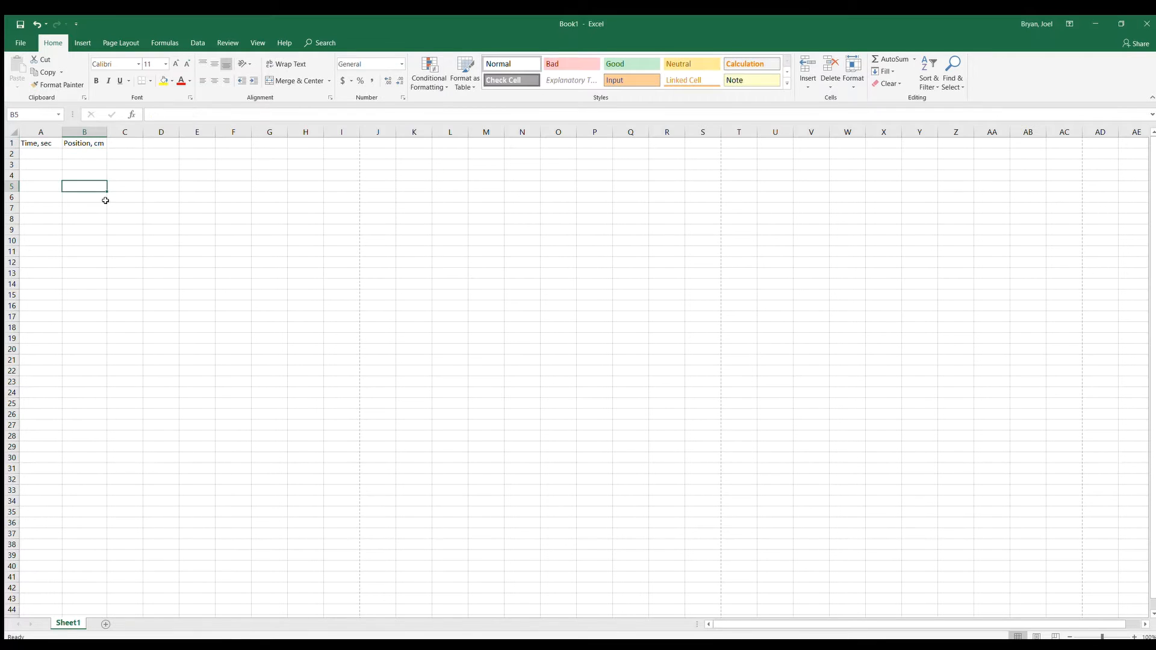
# Fill A2 through A10 with the time values 0 to 8 in steps of 1
pyautogui.click(43, 154)
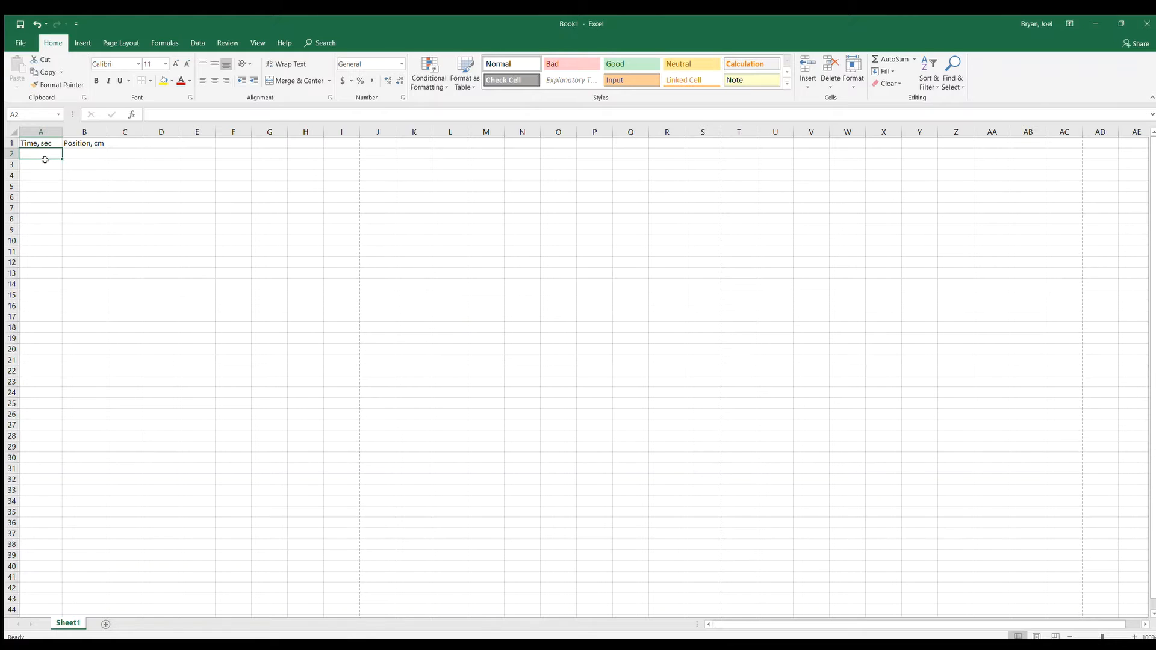
pyautogui.write('0')
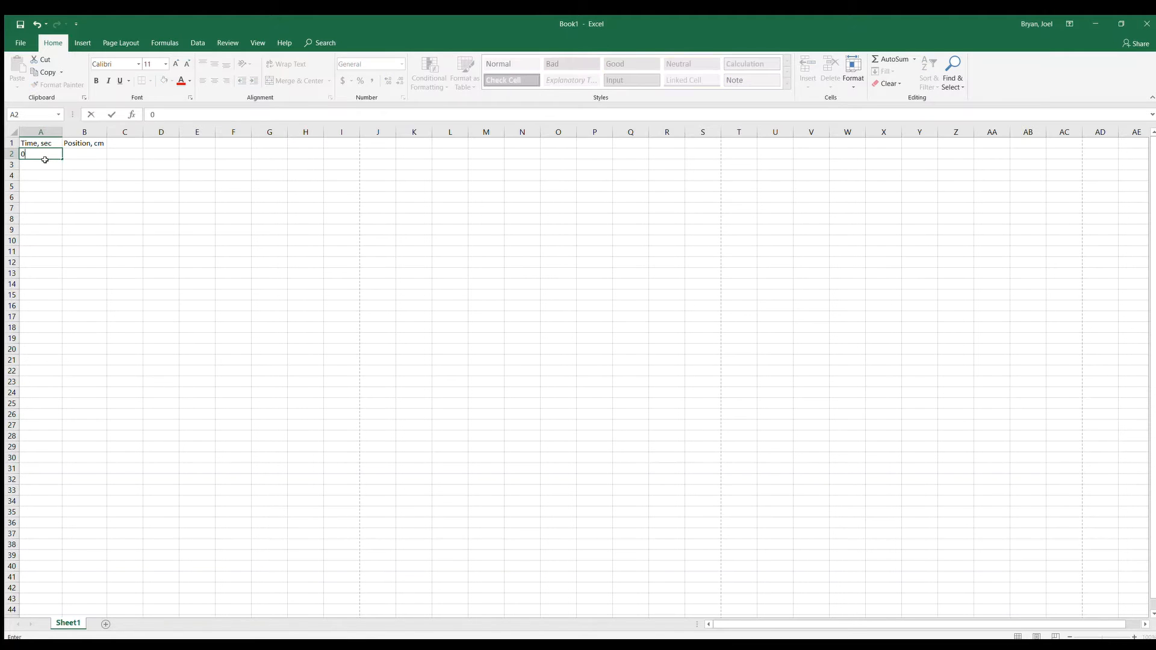
pyautogui.press('Return')
pyautogui.write('1')
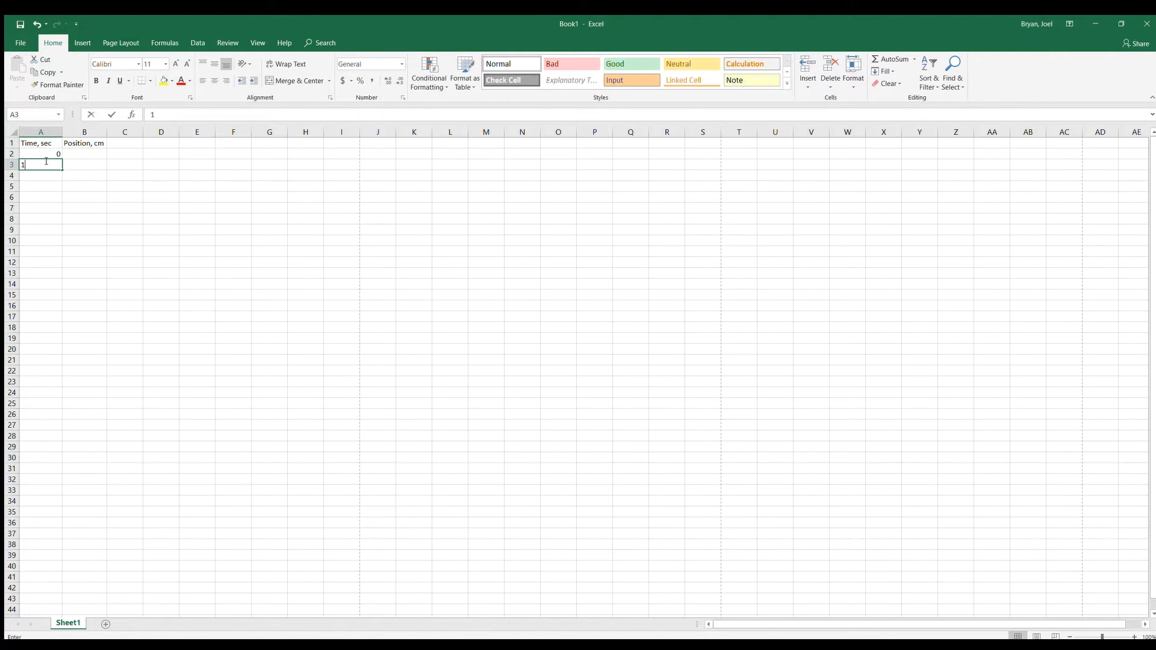
pyautogui.press('Return')
pyautogui.write('2')
pyautogui.press('Return')
pyautogui.write('3')
pyautogui.press('Return')
pyautogui.write('4')
pyautogui.press('Return')
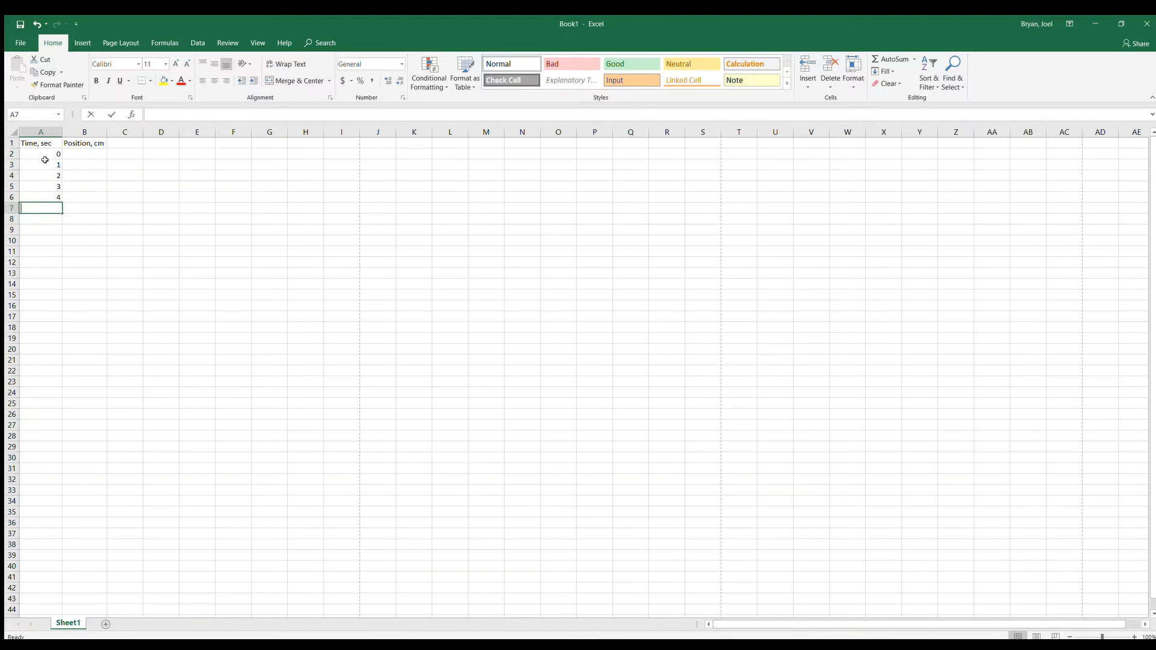
pyautogui.write('5')
pyautogui.press('Return')
pyautogui.write('67')
pyautogui.press('Return')
pyautogui.write('8')
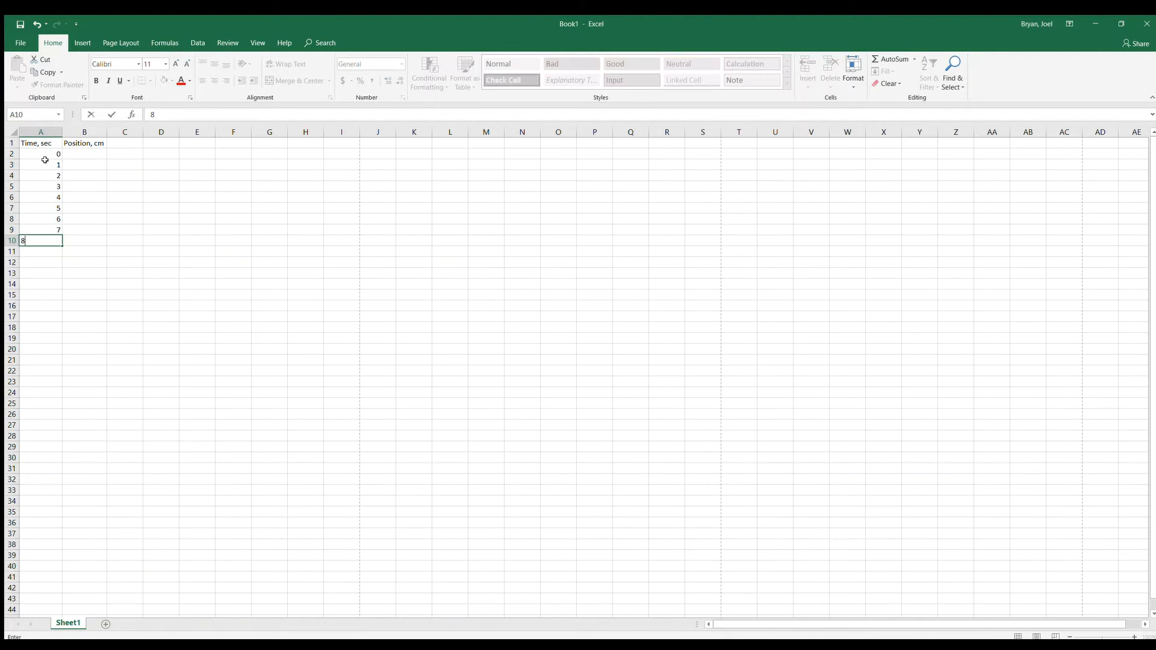
pyautogui.press('Return')
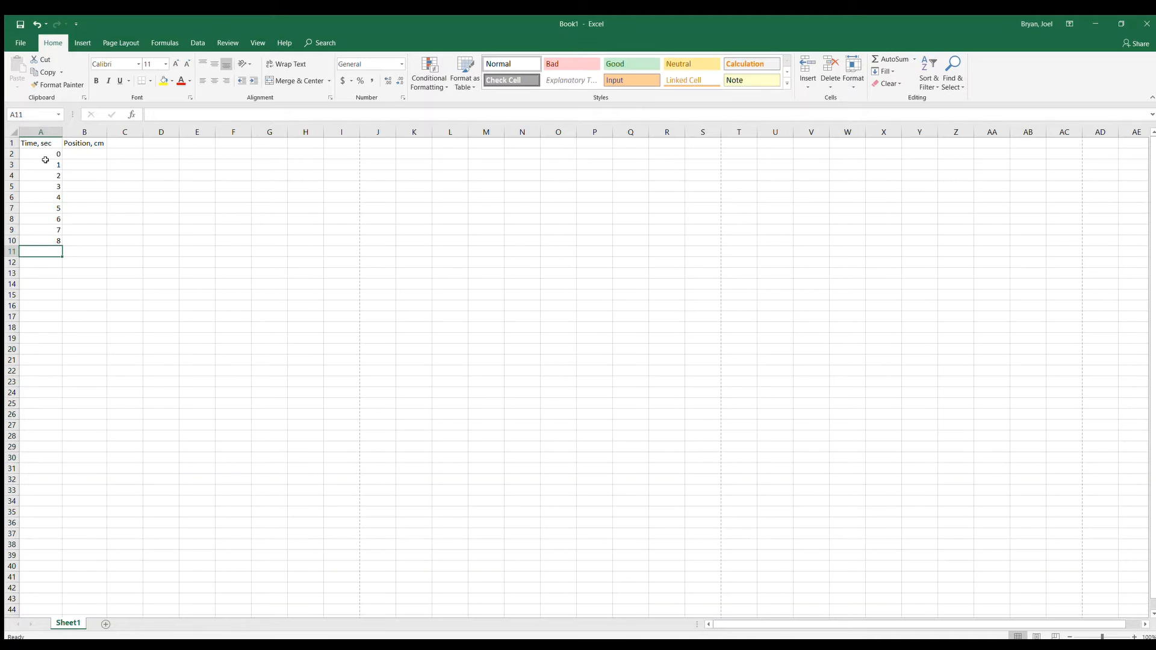
# Enter the position values 0, 34, 67 and 105 in cells B2 through B5
pyautogui.click(90, 153)
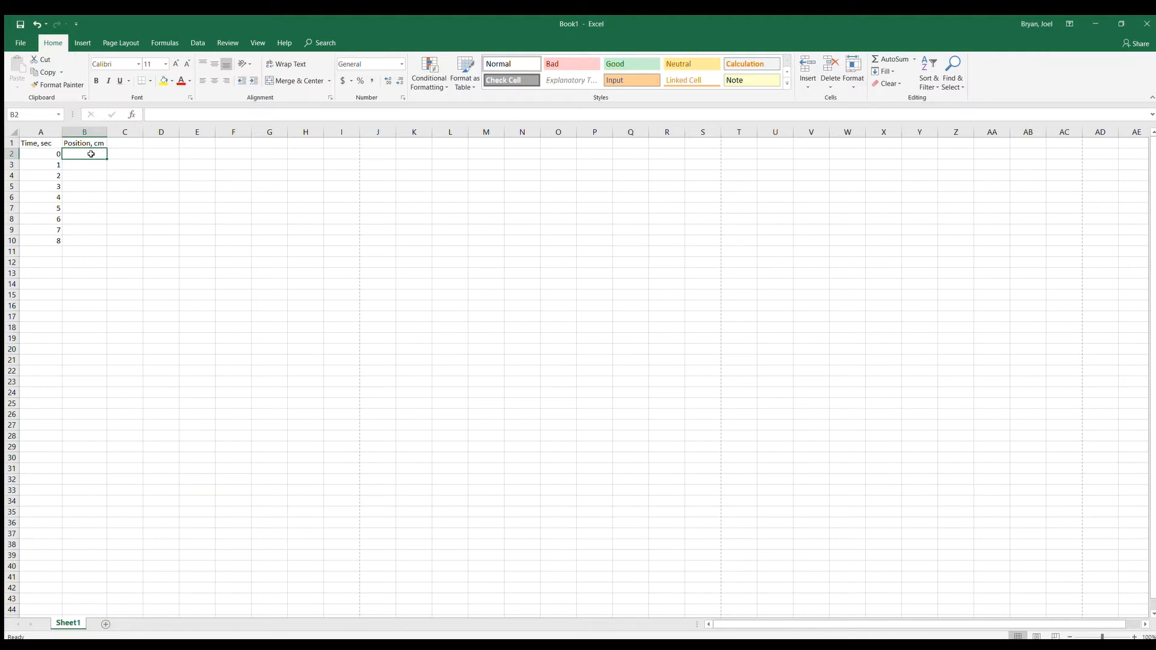
pyautogui.write('0')
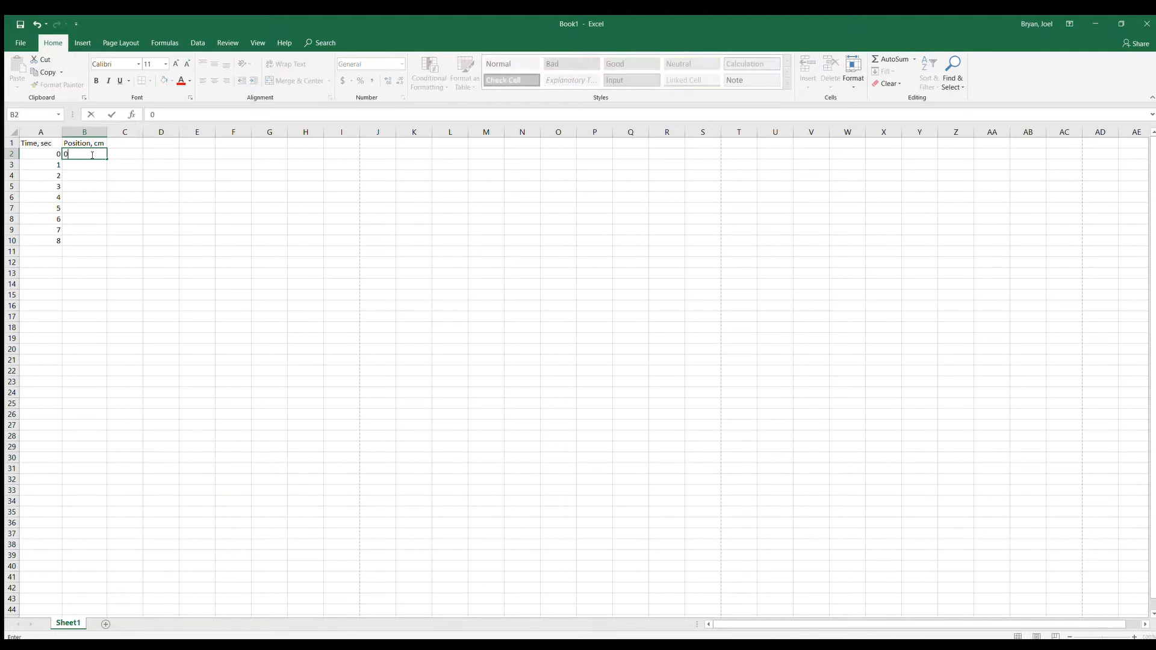
pyautogui.press('Return')
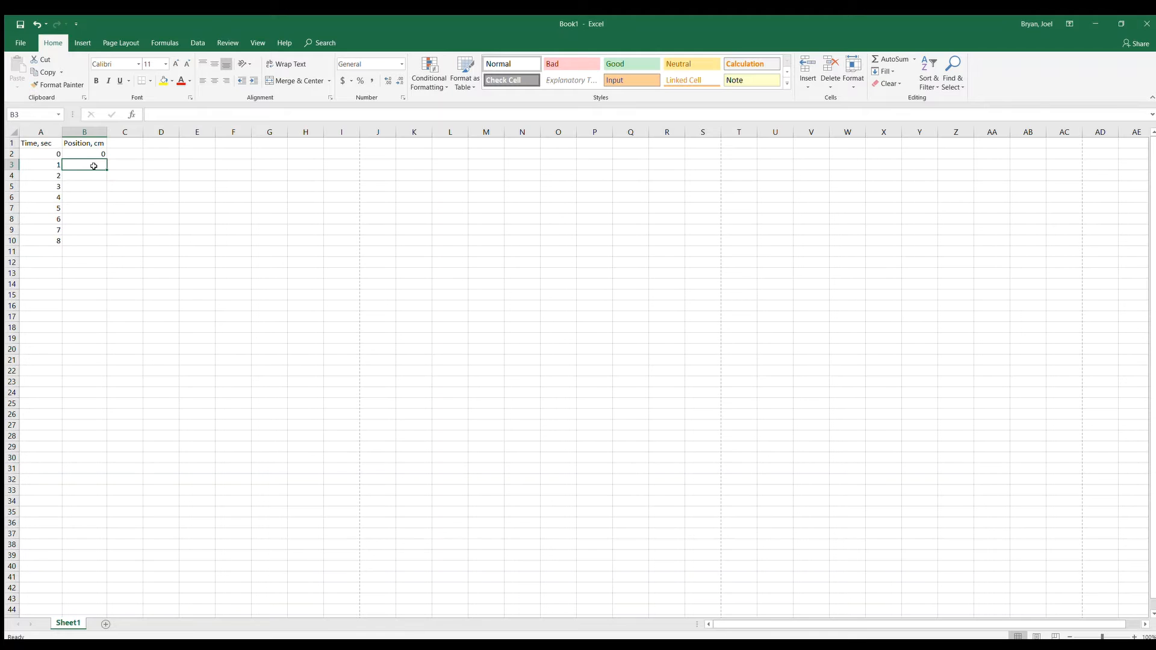
pyautogui.write('34')
pyautogui.press('Return')
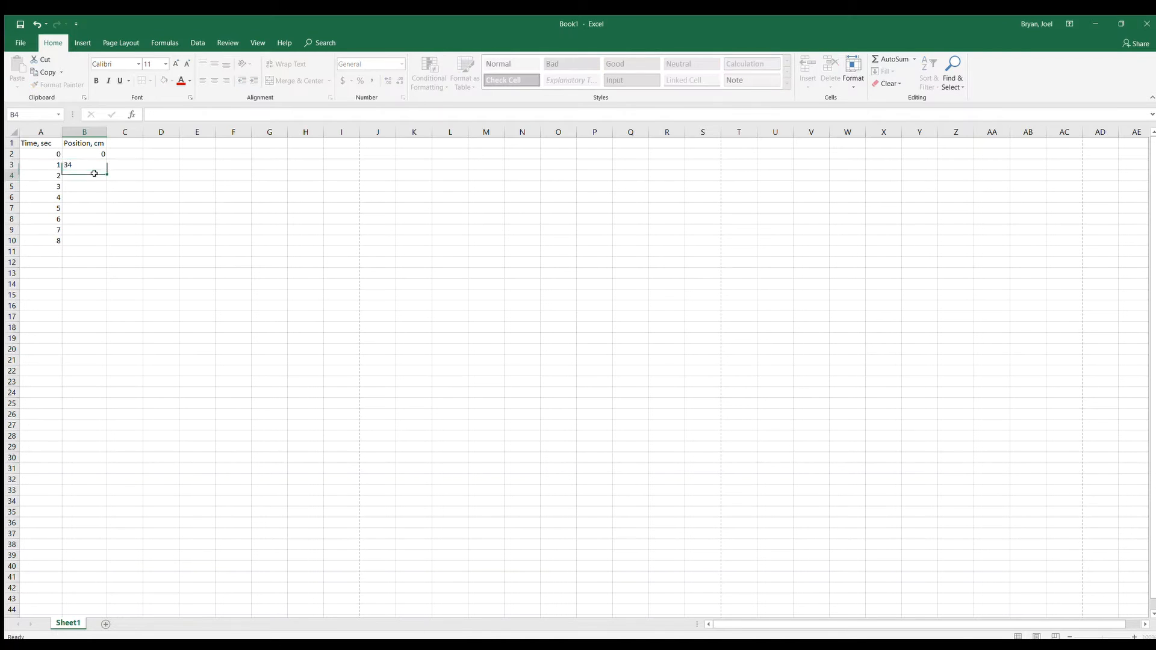
pyautogui.write('67')
pyautogui.press('Return')
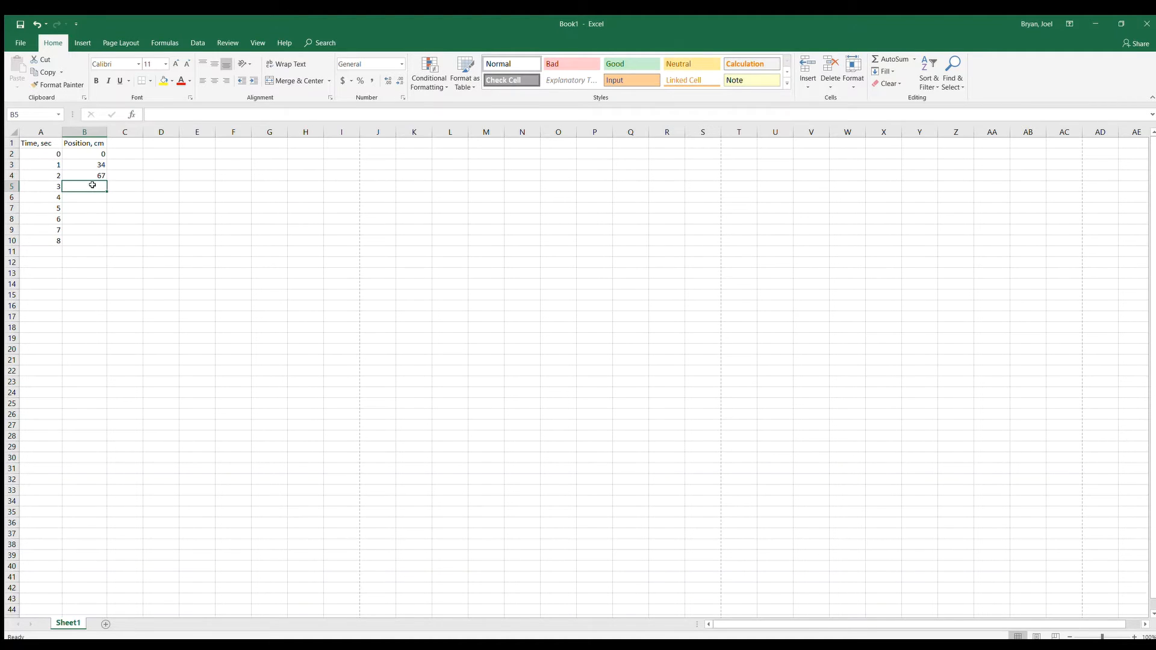
pyautogui.write('10')
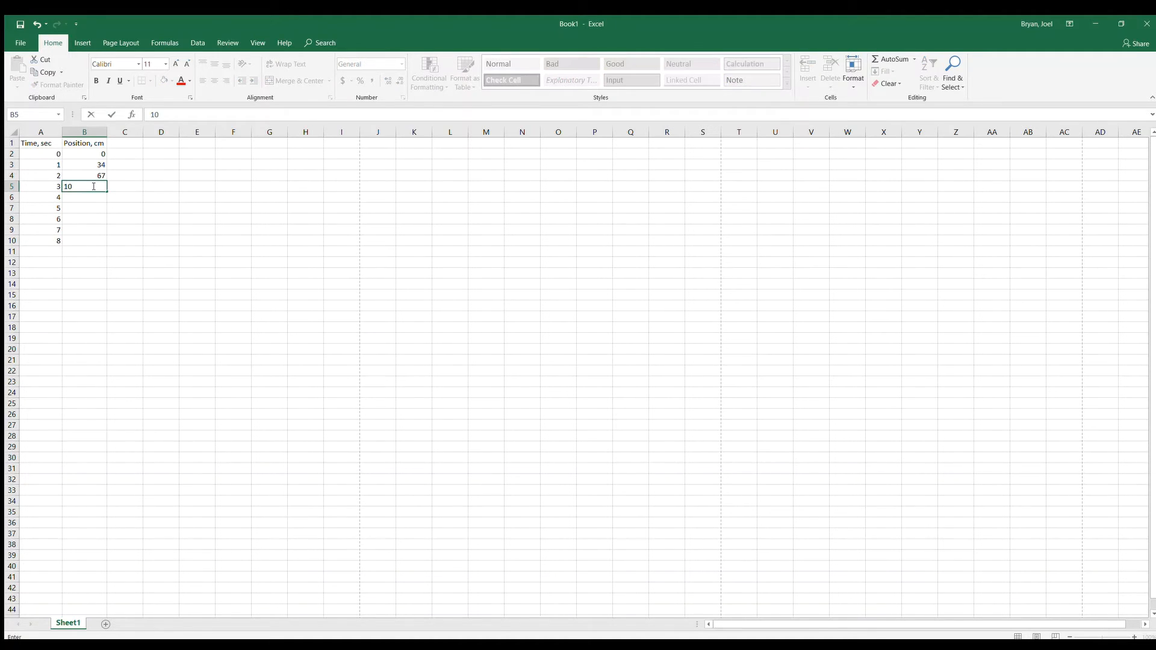
pyautogui.write('5')
pyautogui.press('Return')
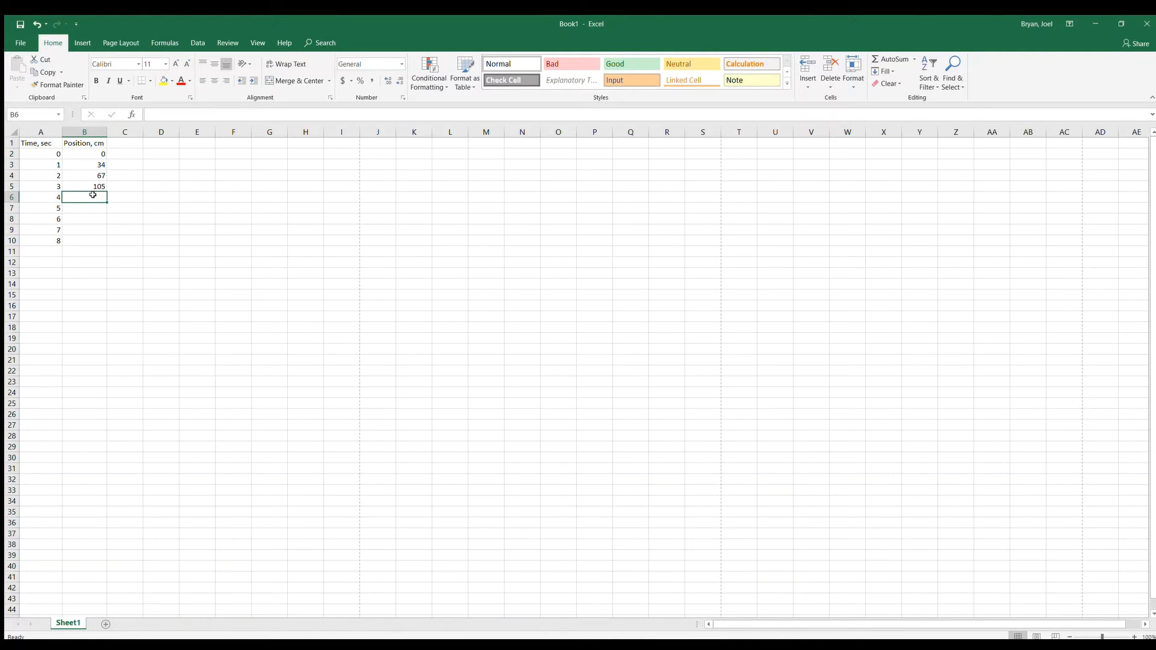
# Enter the remaining position values 140, 173, 204, 240 and 276 in cells B6 through B10
pyautogui.write('140')
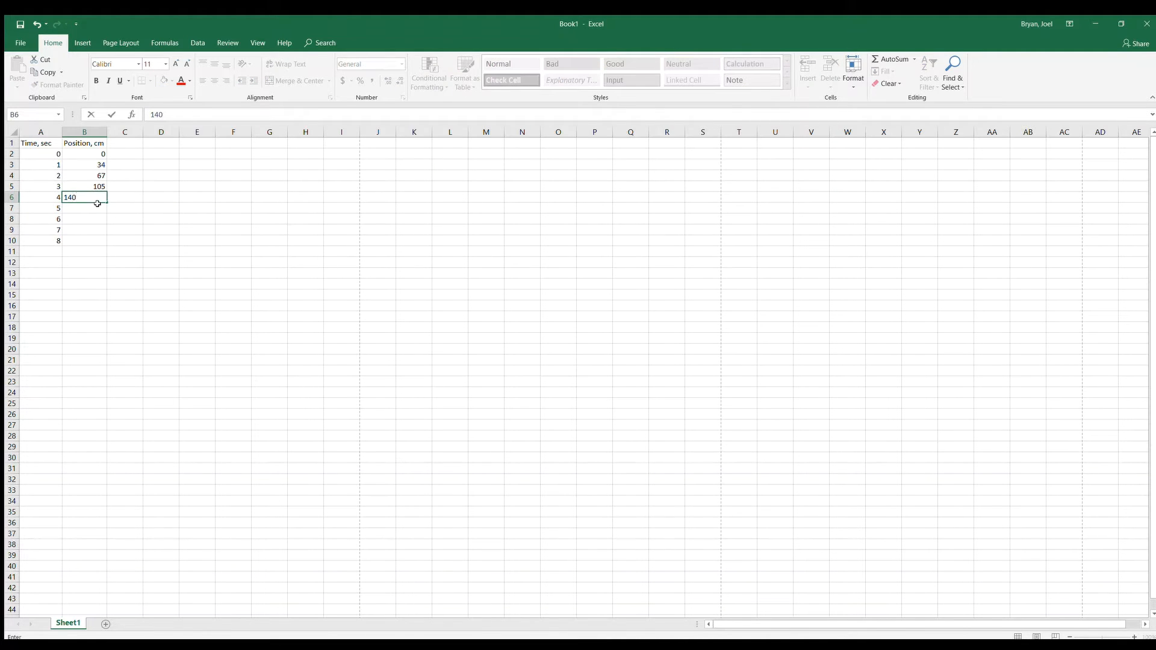
pyautogui.press('Return')
pyautogui.write('17')
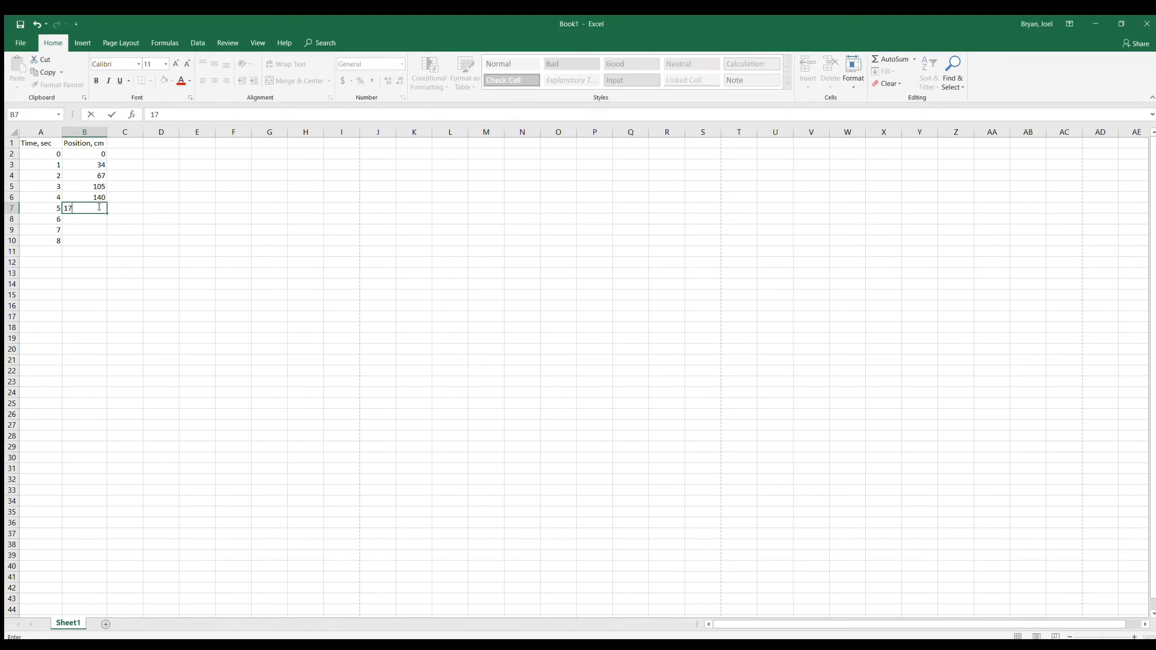
pyautogui.write('3')
pyautogui.press('Return')
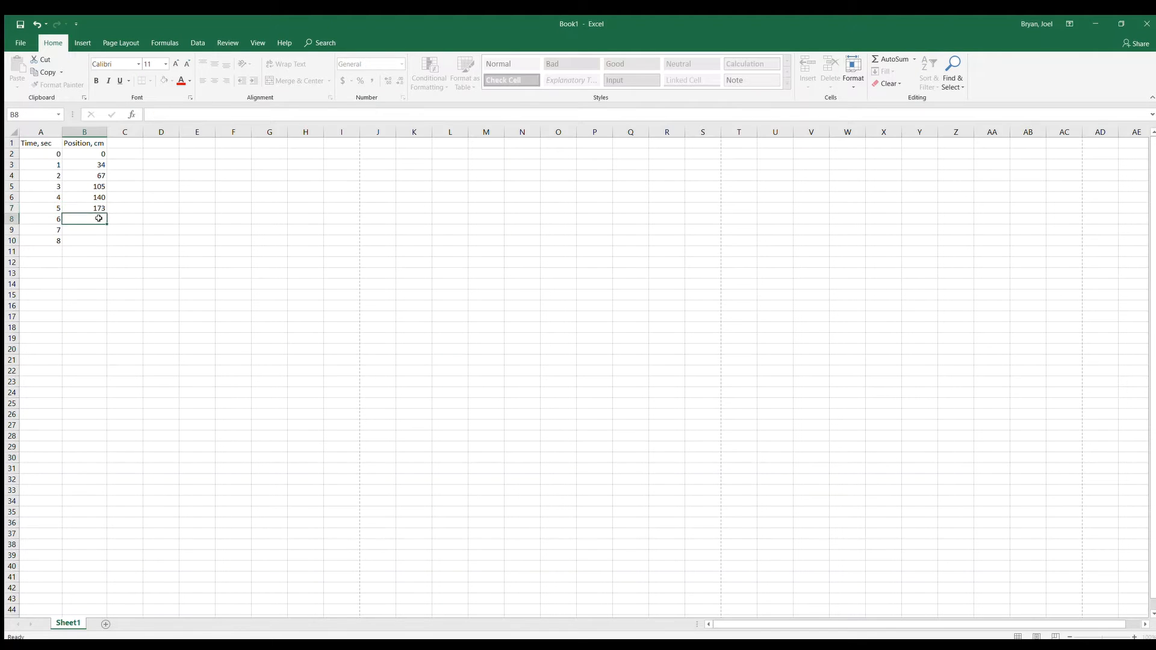
pyautogui.write('204')
pyautogui.press('Return')
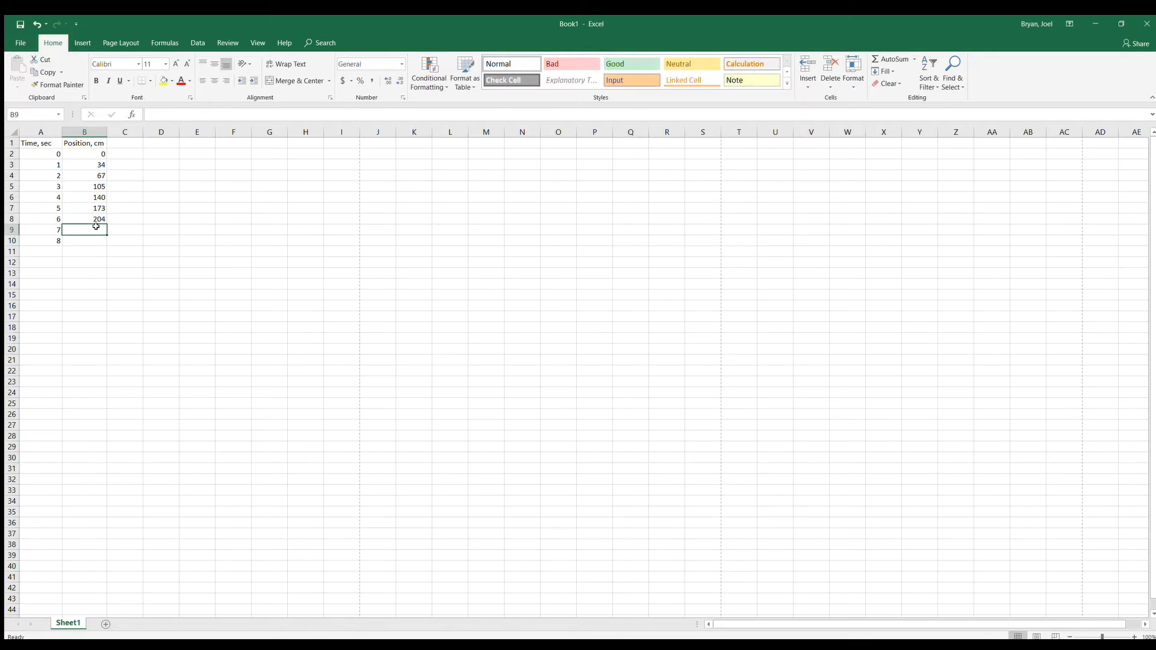
pyautogui.write('24')
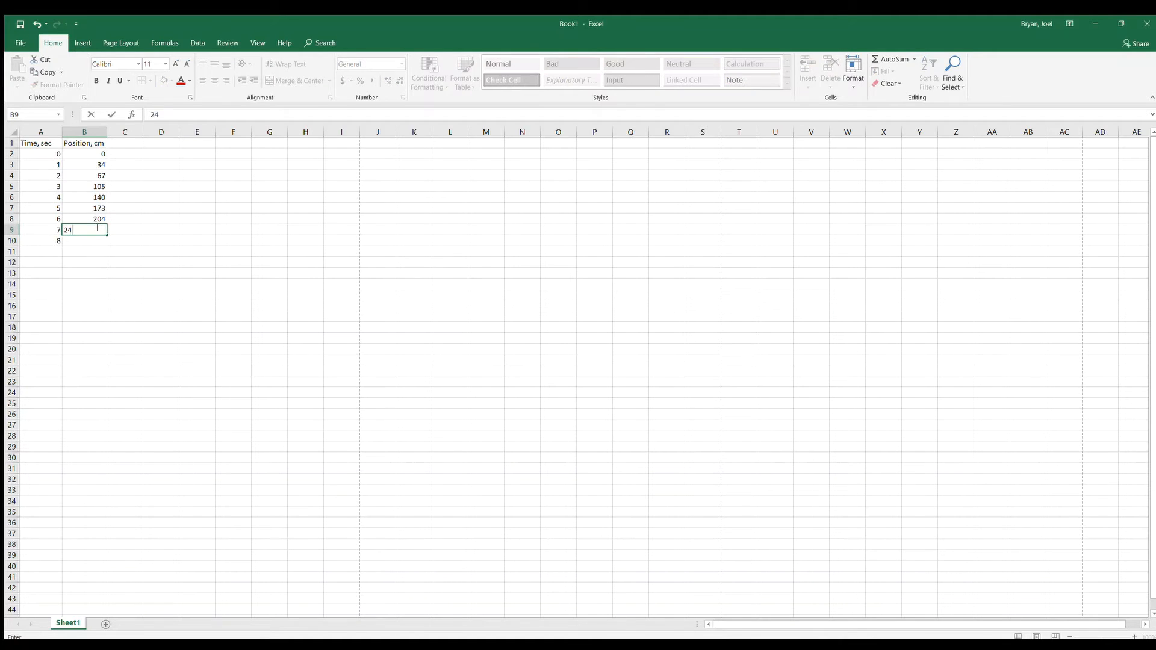
pyautogui.write('0')
pyautogui.click(96, 239)
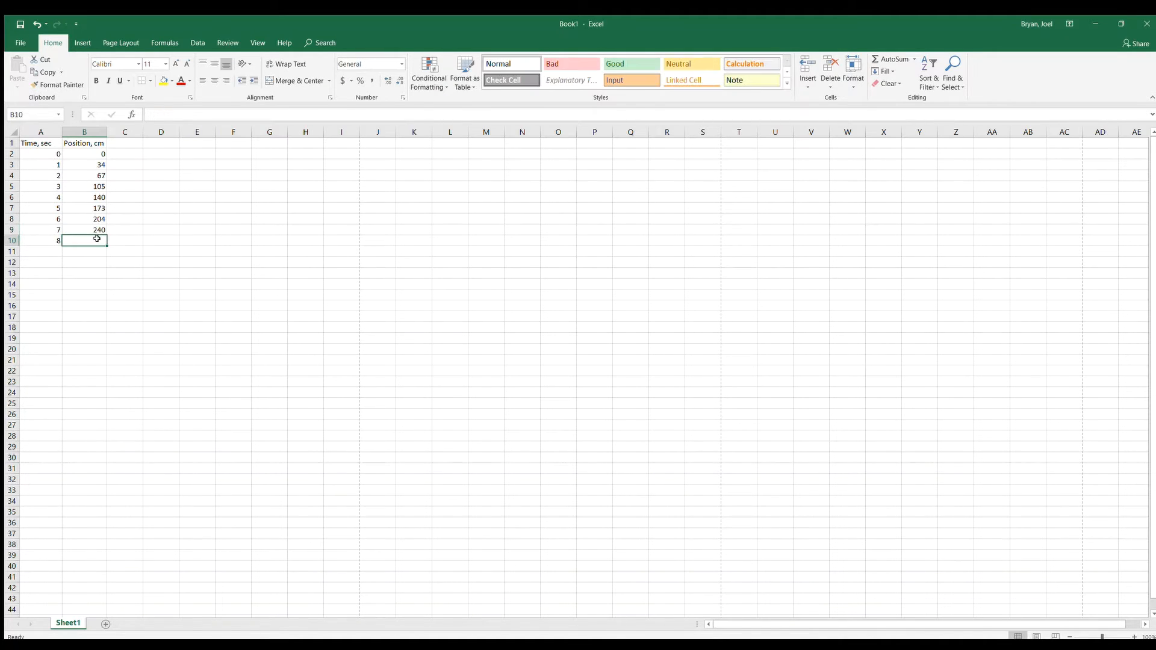
pyautogui.write('276')
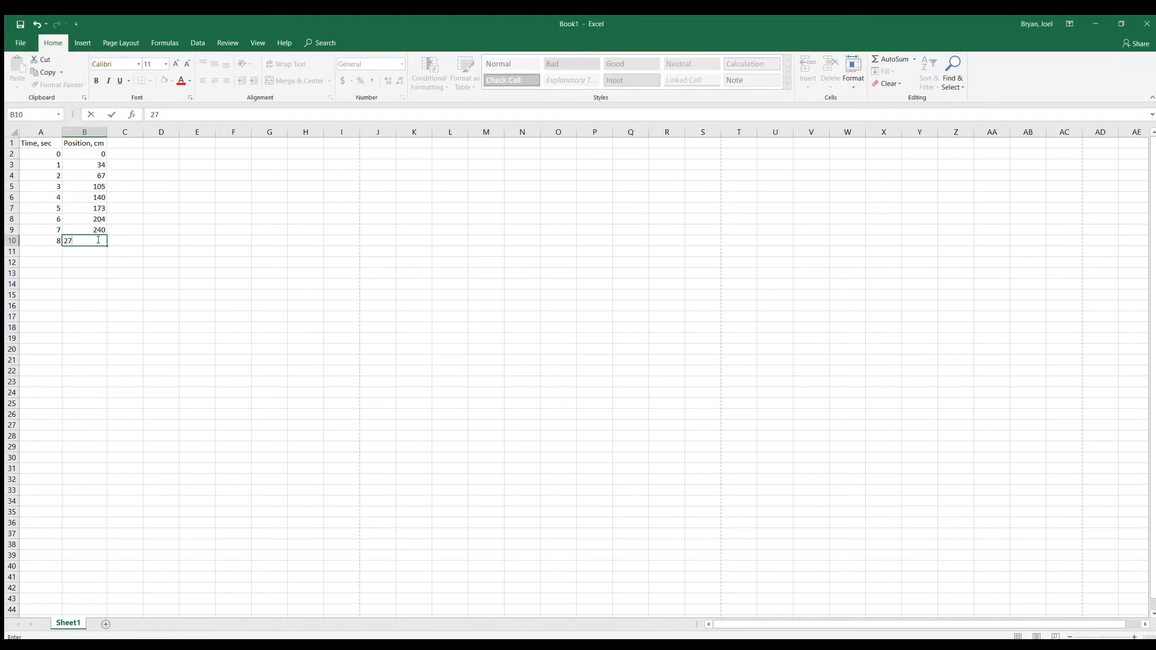
pyautogui.click(137, 260)
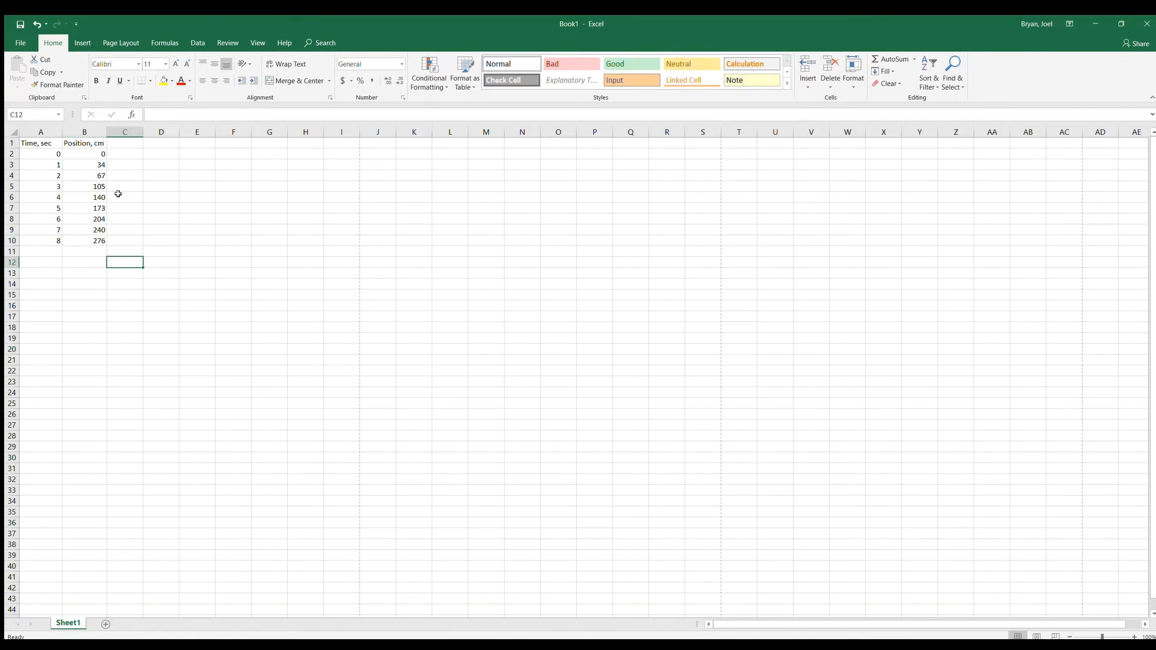
# Insert a markers-only scatter chart of the data in A2:B10 and enlarge it to cover about D3 to S34
pyautogui.click(44, 154)
pyautogui.moveTo(43, 154)
pyautogui.mouseDown()
pyautogui.moveTo(79, 157)
pyautogui.moveTo(90, 241)
pyautogui.mouseUp()
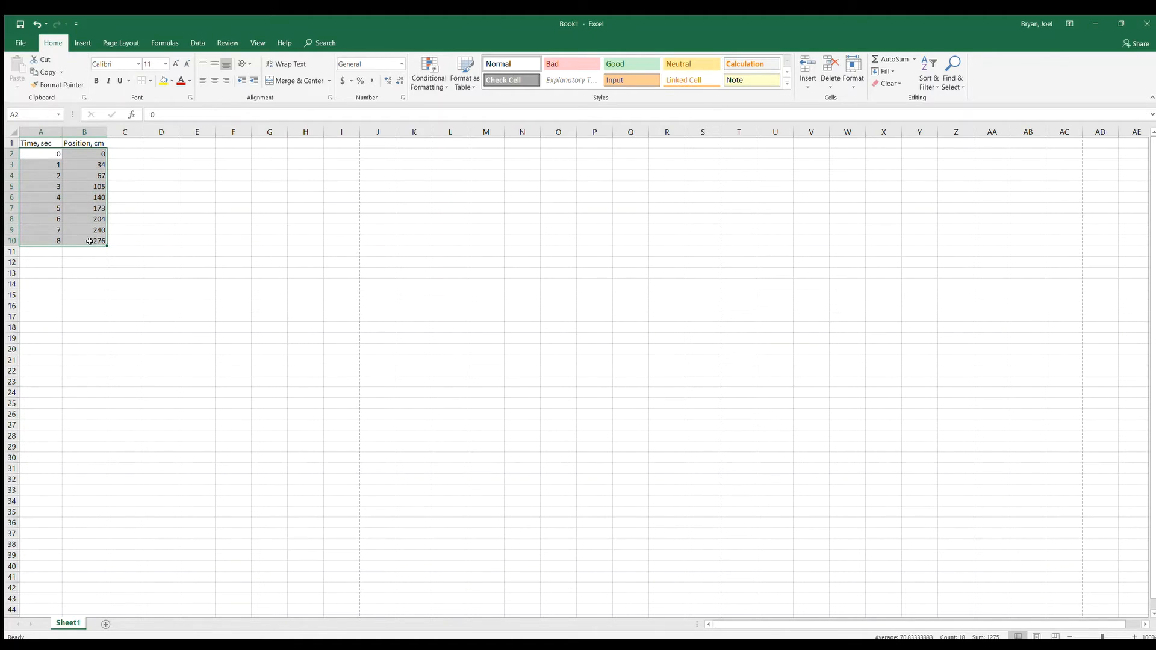
pyautogui.click(83, 43)
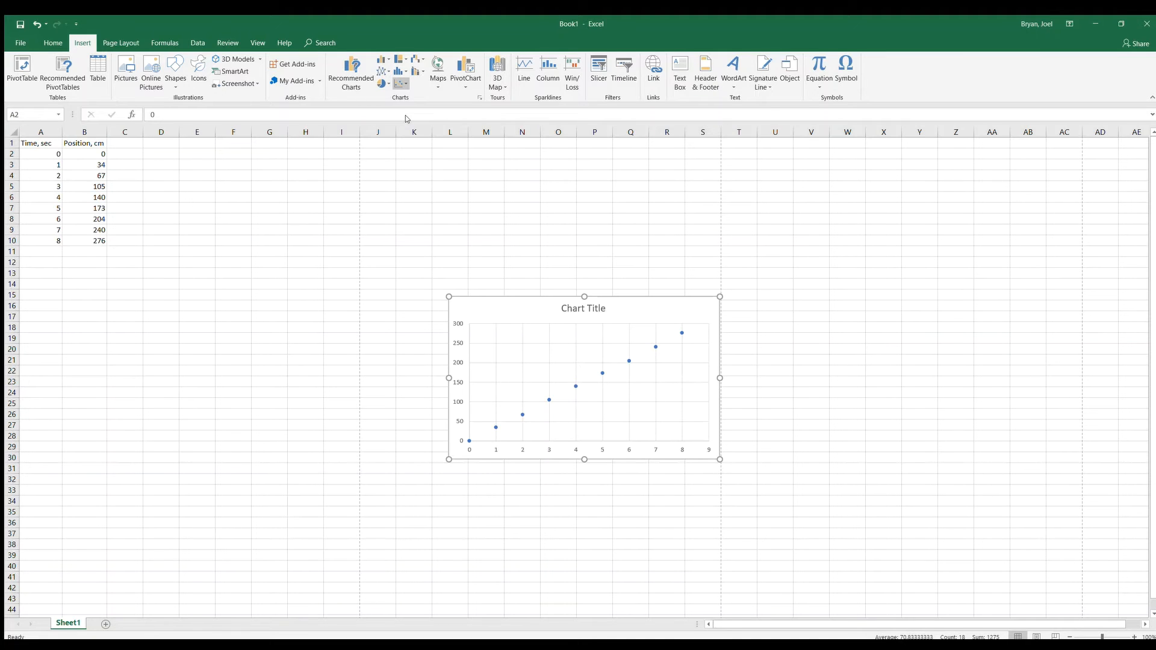
pyautogui.click(406, 115)
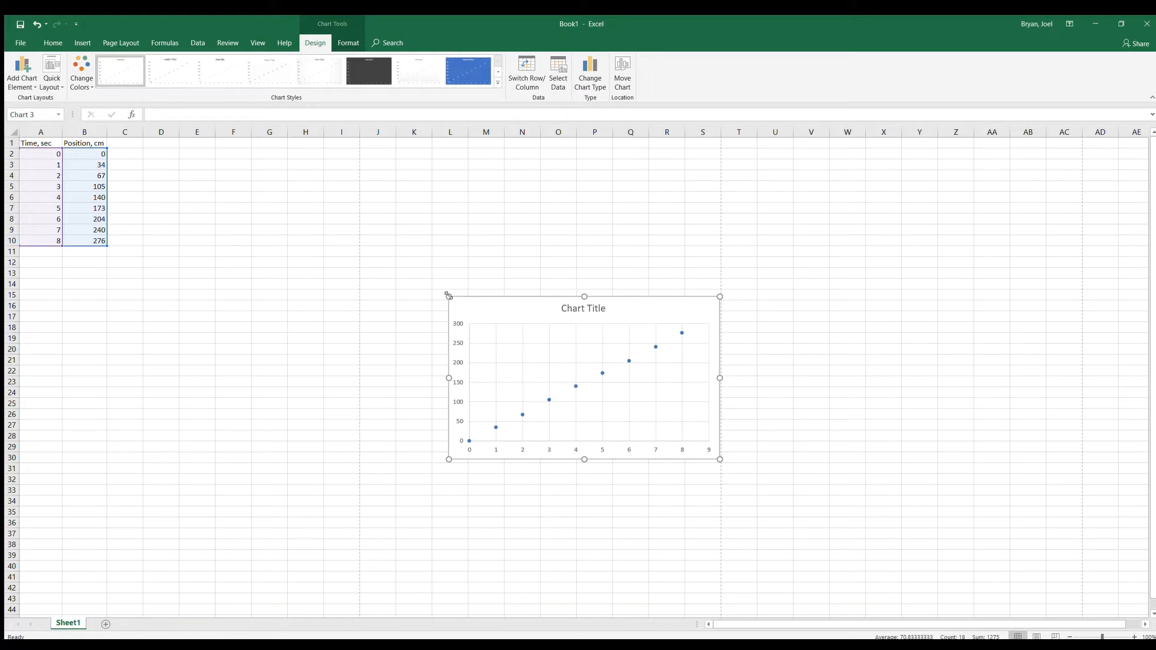
pyautogui.moveTo(448, 297); pyautogui.dragTo(192, 162)
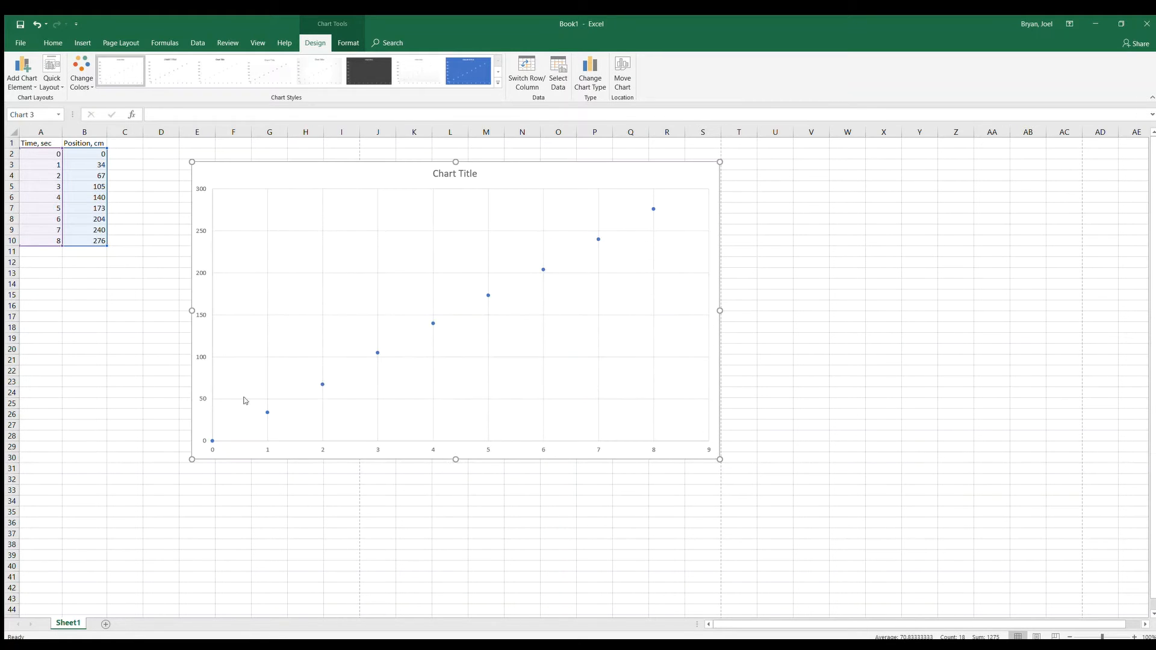
pyautogui.moveTo(196, 461); pyautogui.dragTo(171, 506)
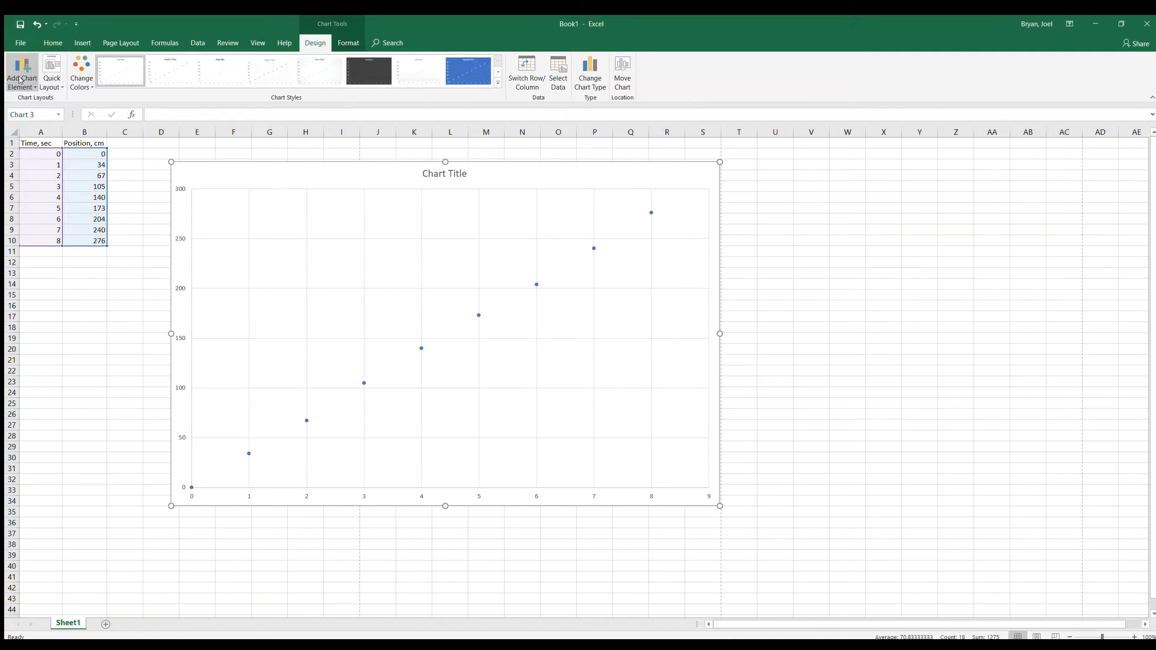
# Set the chart's horizontal axis title to "Time, sec"
pyautogui.click(152, 118)
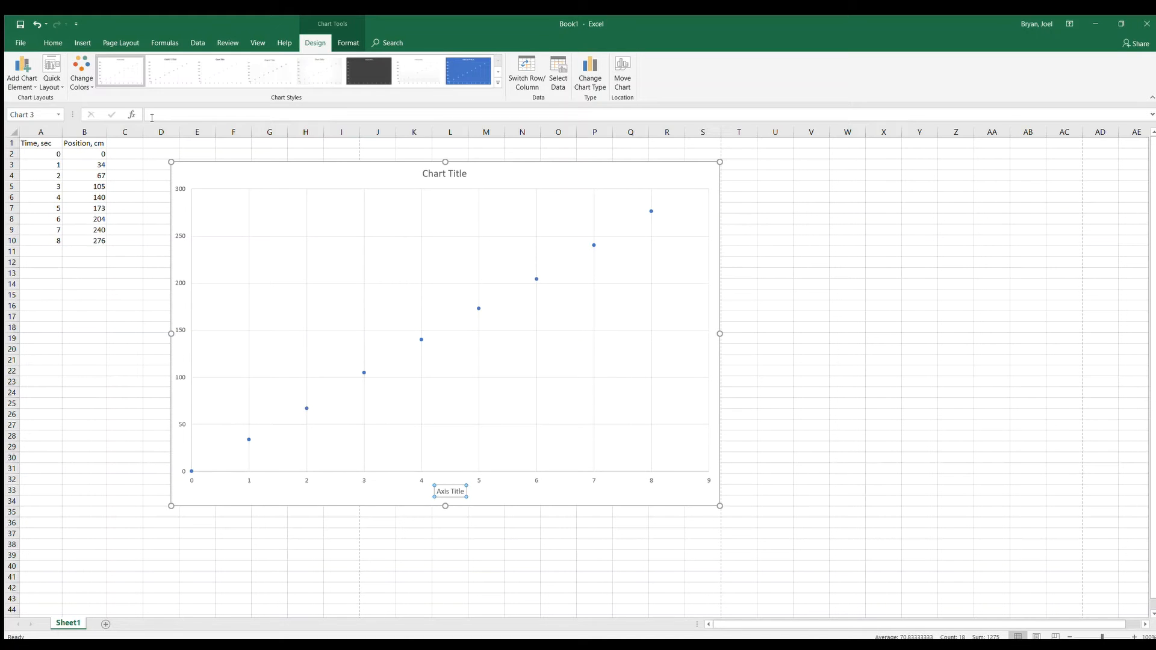
pyautogui.write('Time, ')
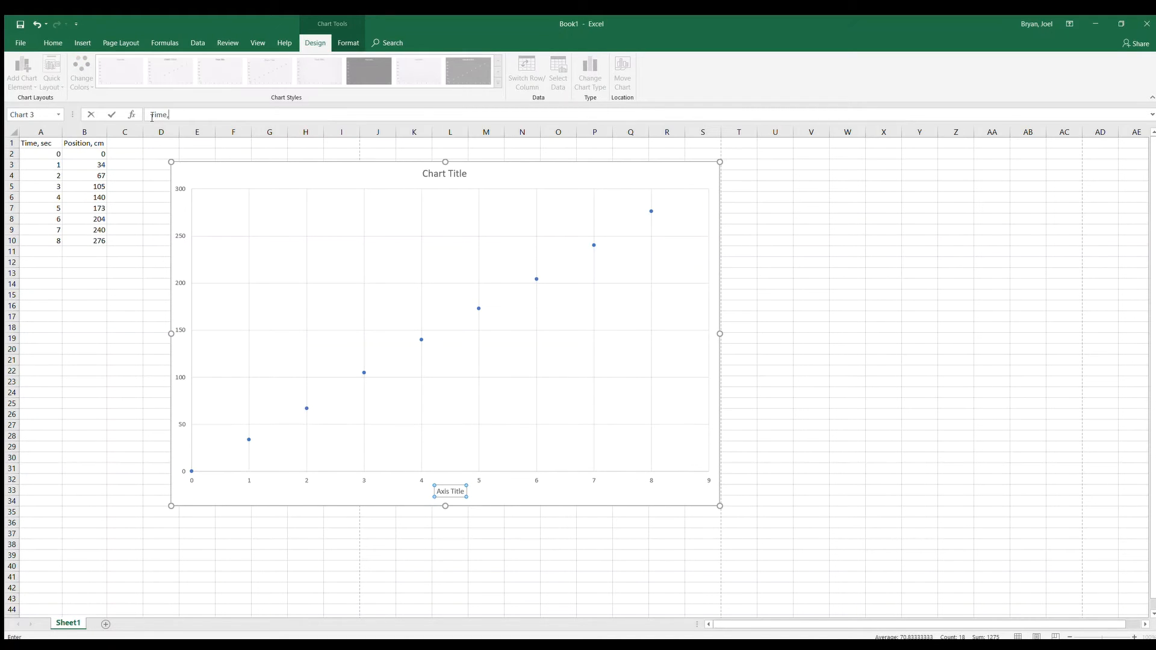
pyautogui.write('sec')
pyautogui.press('Return')
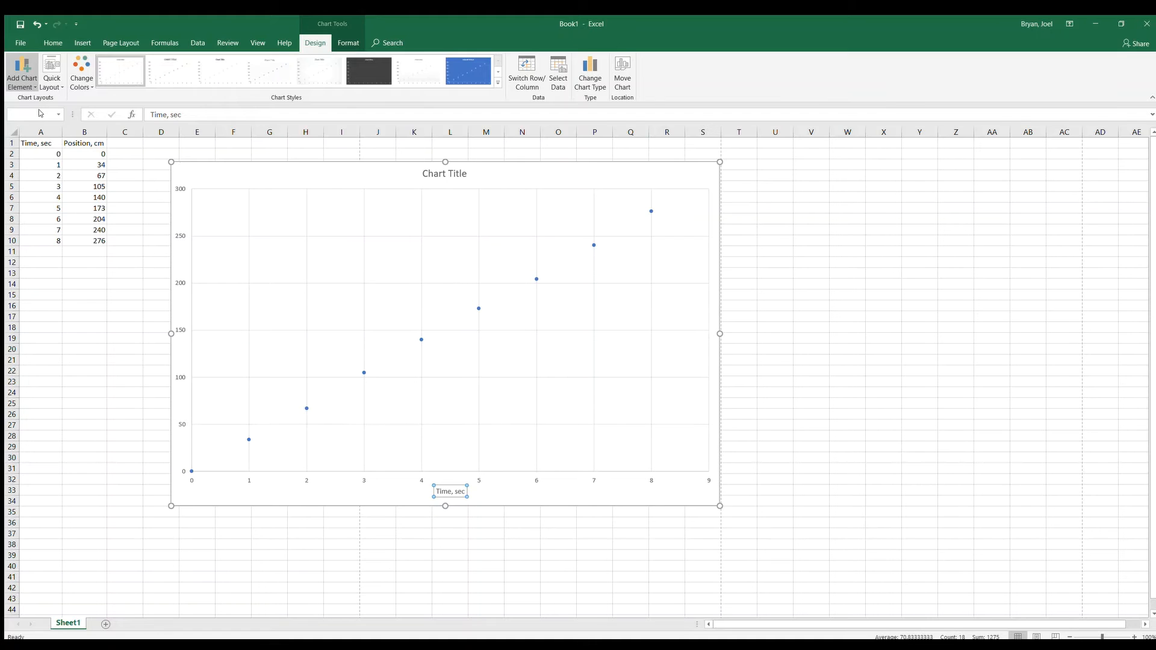
# Add a vertical axis title to the chart reading "Position, cm"
pyautogui.press('Delete')
pyautogui.hotkey('ctrl', 'z')
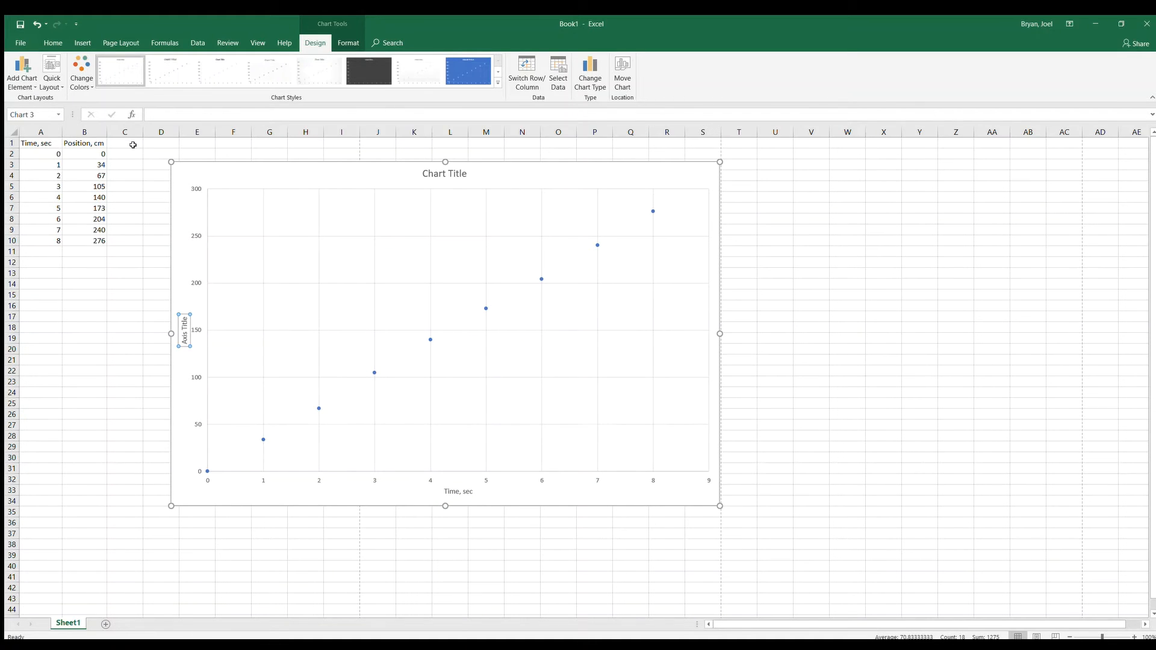
pyautogui.write('Position')
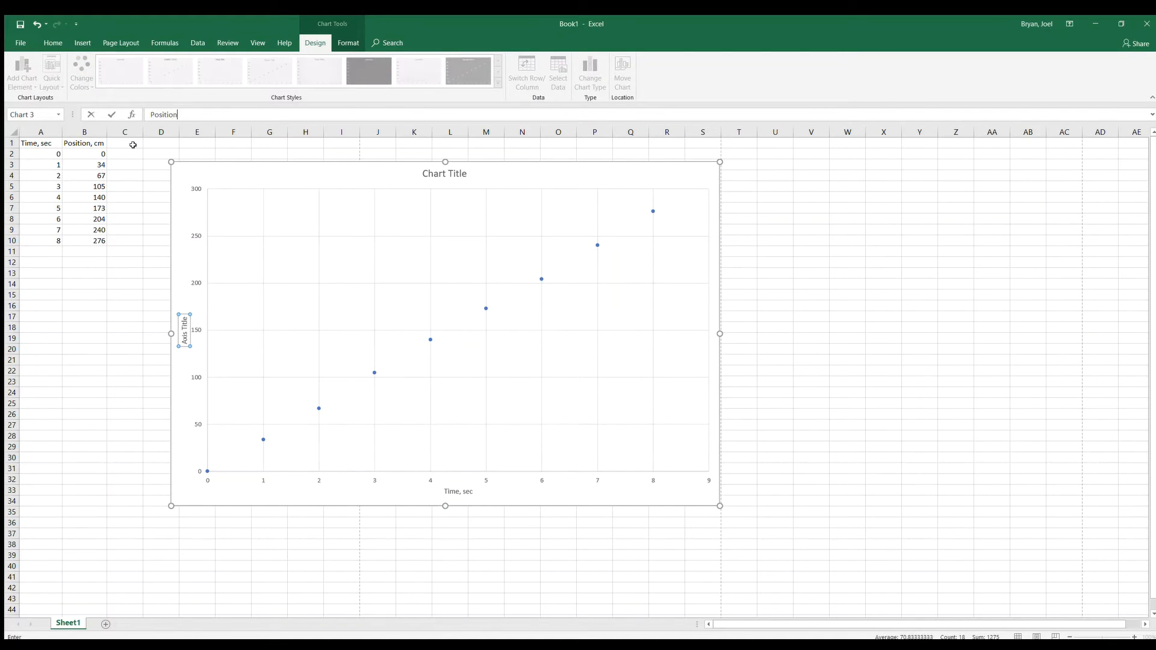
pyautogui.write(', cm')
pyautogui.press('Return')
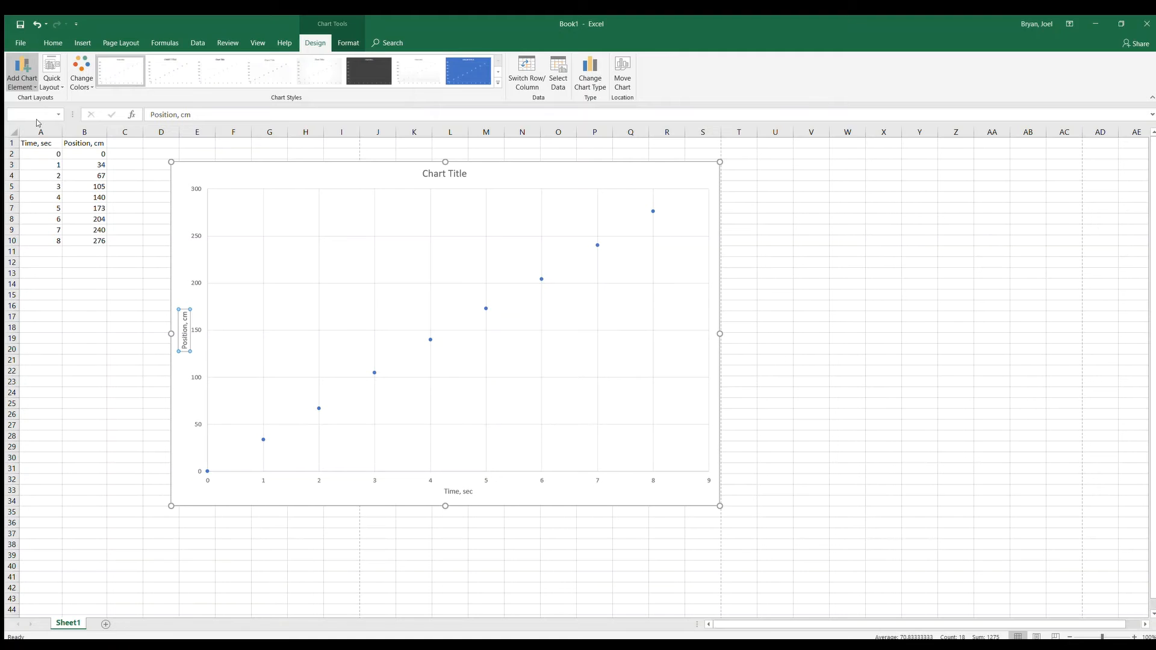
# Set the chart title to "Position vs Time" and add minor gridlines for both axes
pyautogui.click(122, 154)
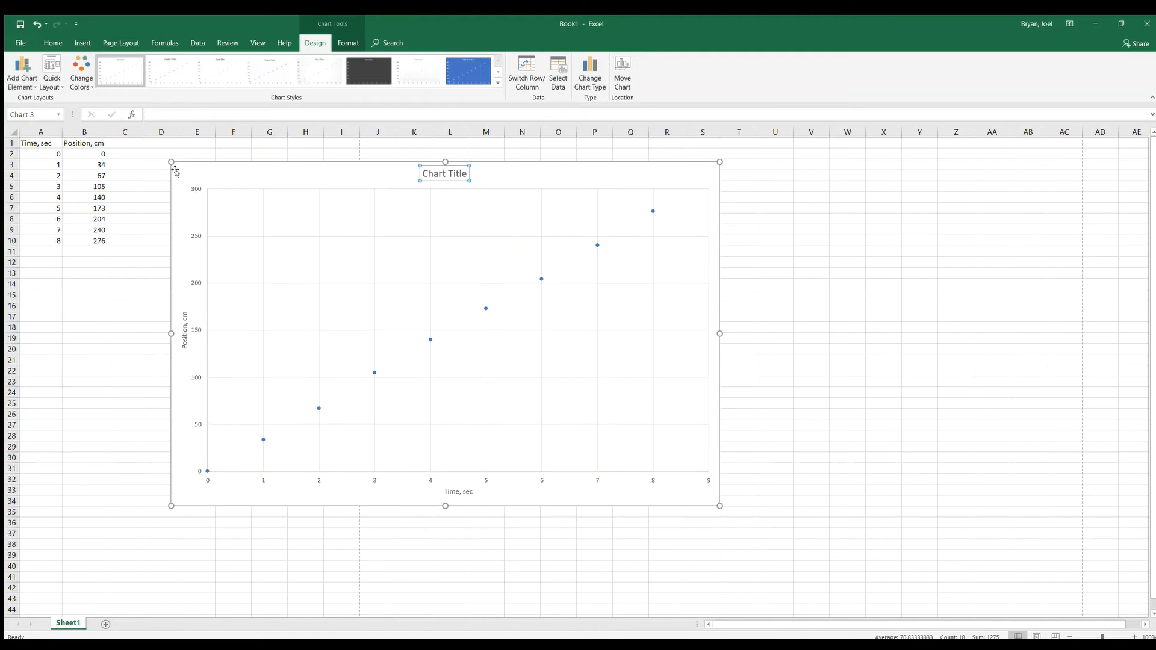
pyautogui.write('Positio')
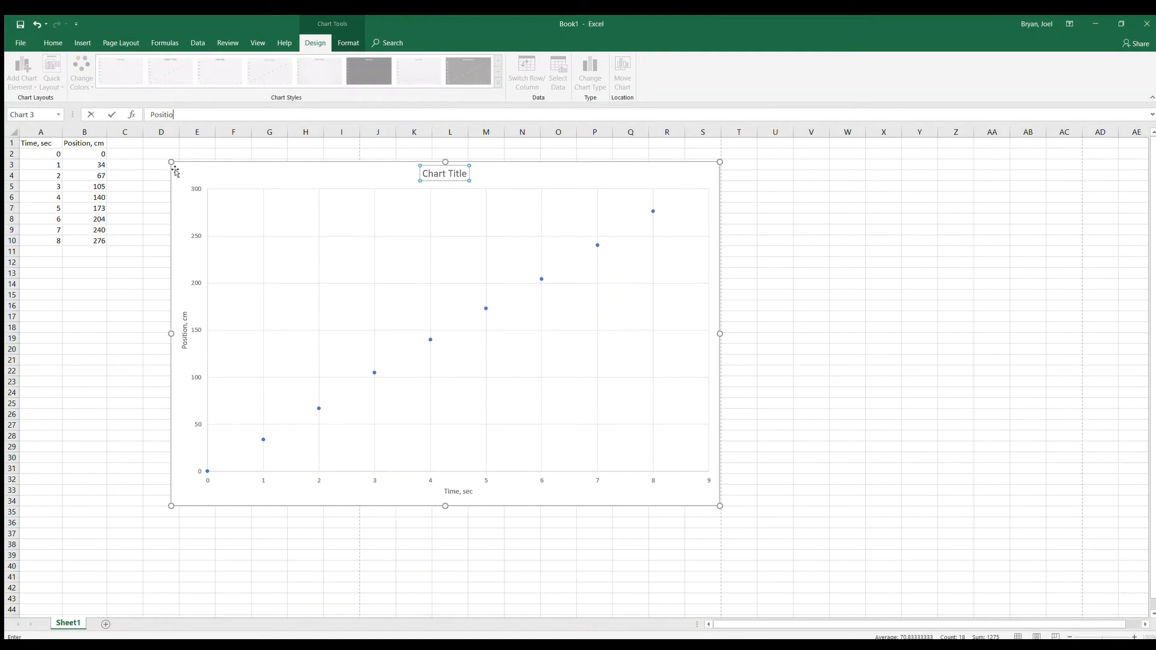
pyautogui.write('n vs Time')
pyautogui.press('Return')
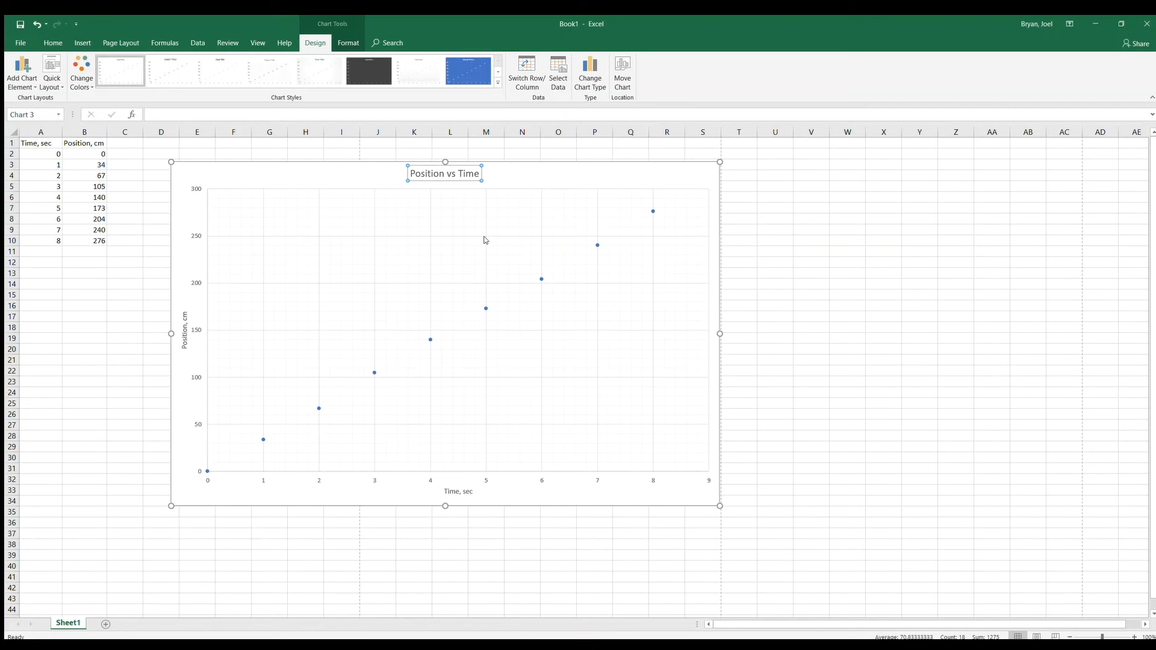
pyautogui.click(508, 186)
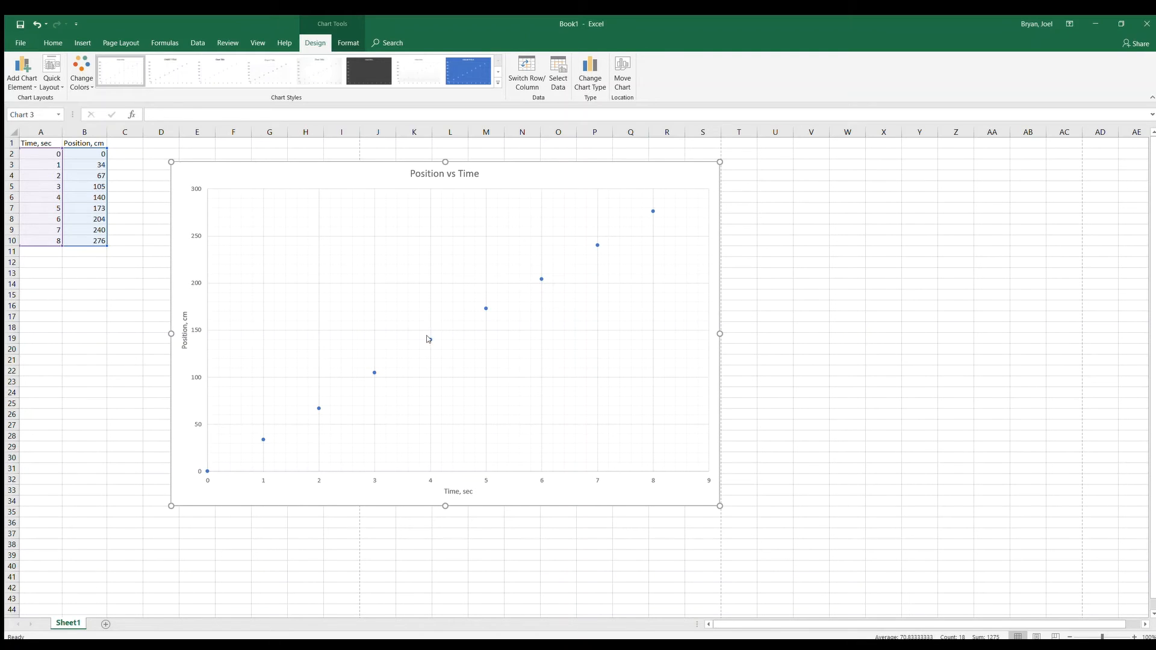
pyautogui.click(428, 338)
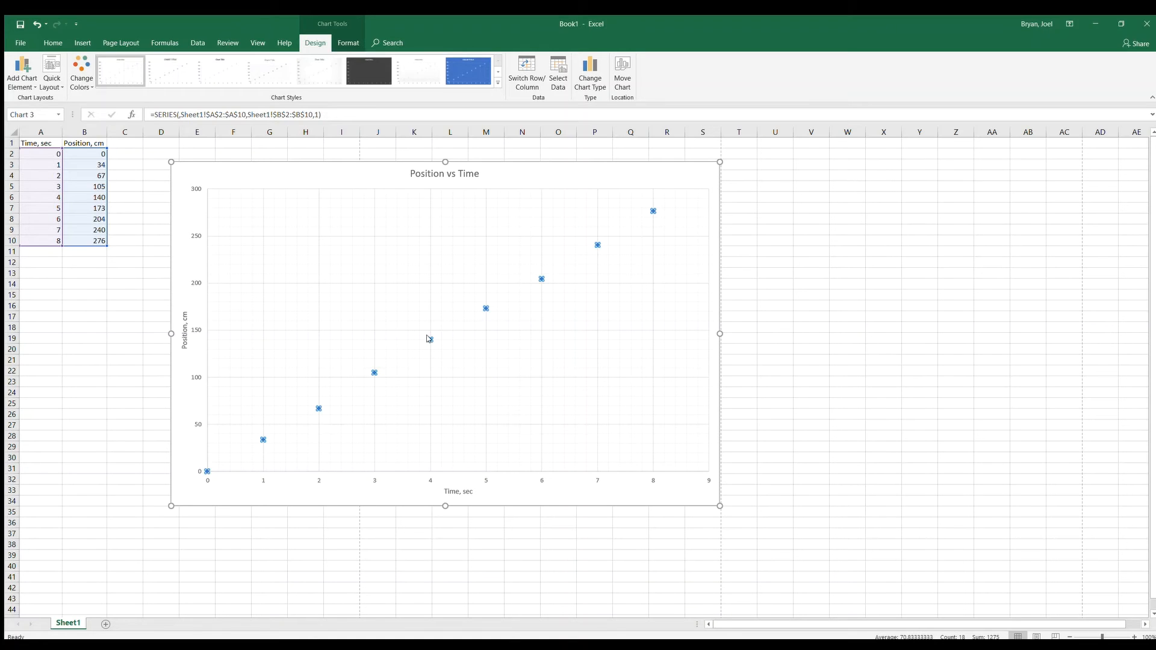
pyautogui.click(480, 430)
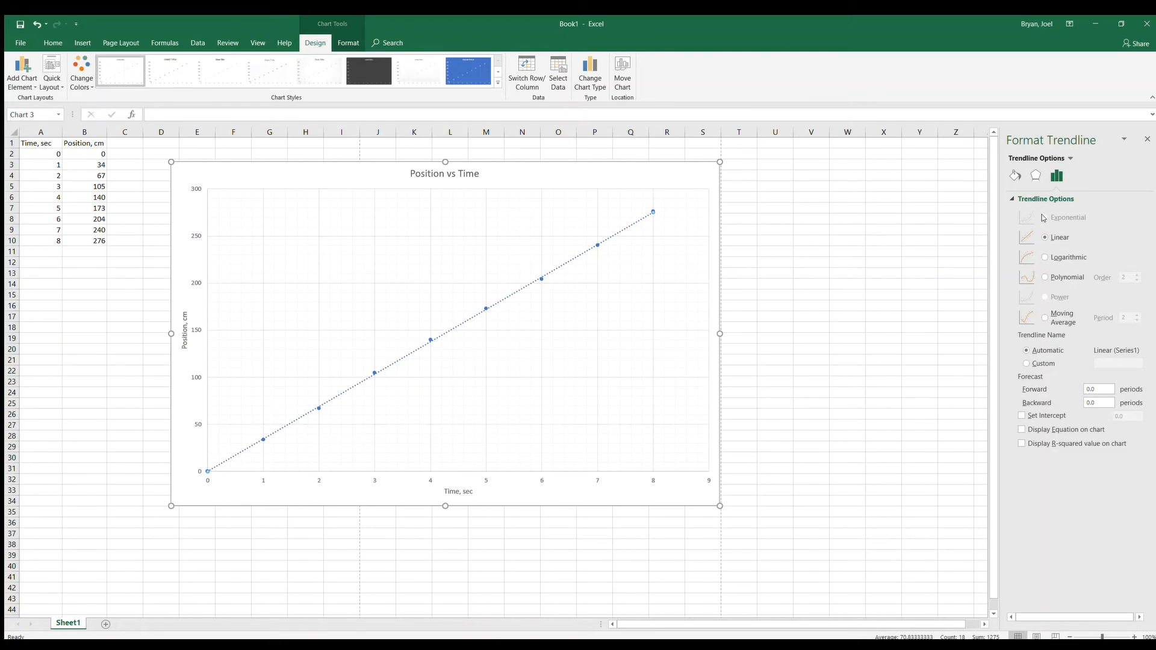
pyautogui.click(1044, 257)
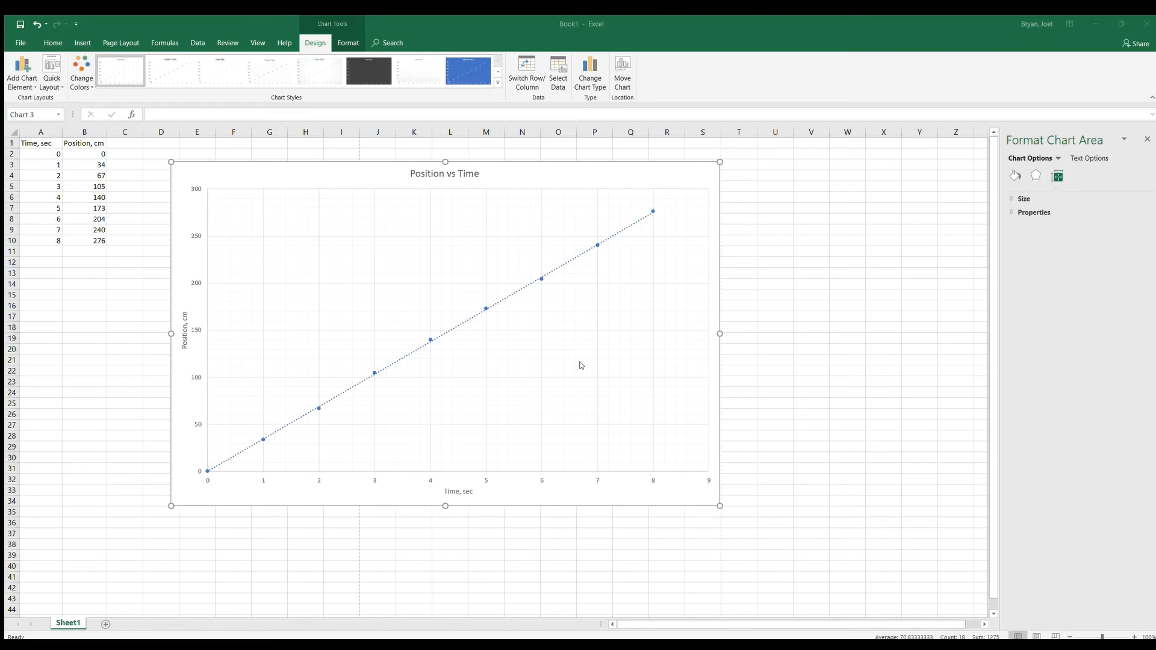
pyautogui.hotkey('ctrl', 'z')
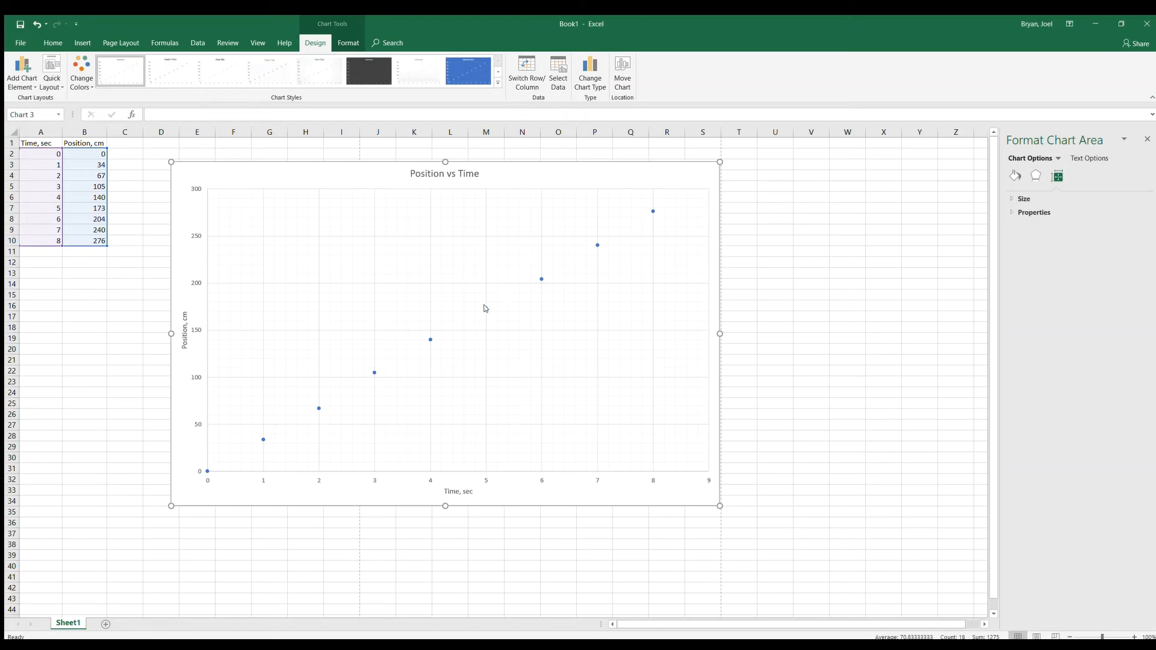
# Add a linear trendline to the data series and display its equation and R-squared value on the chart
pyautogui.click(484, 308)
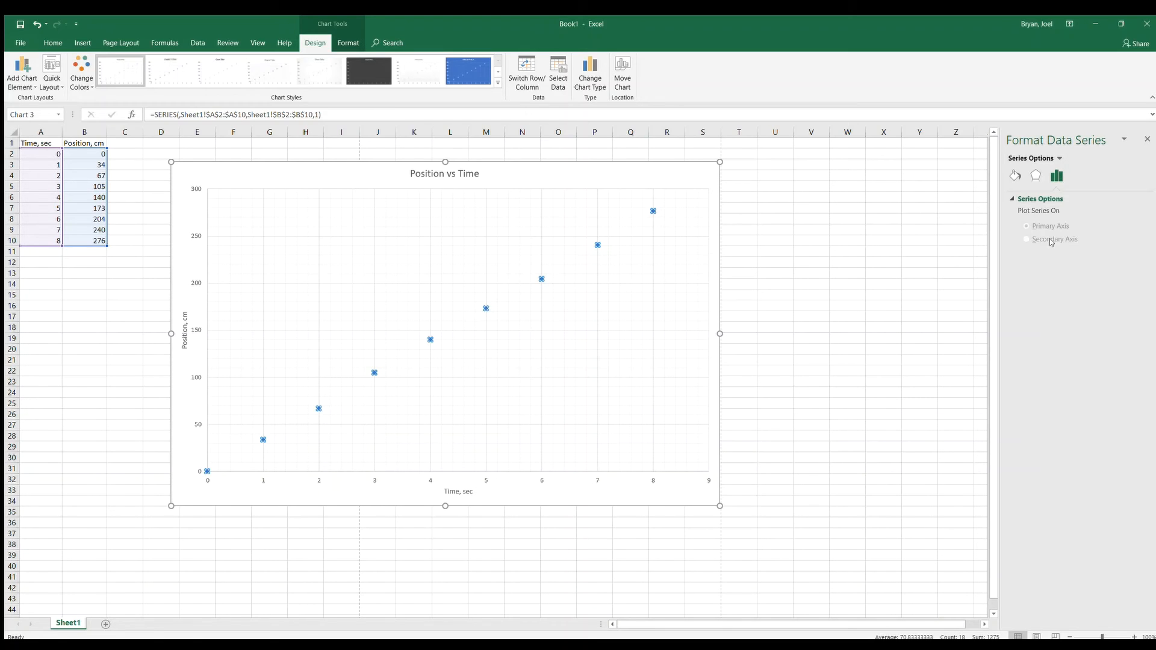
pyautogui.click(511, 395)
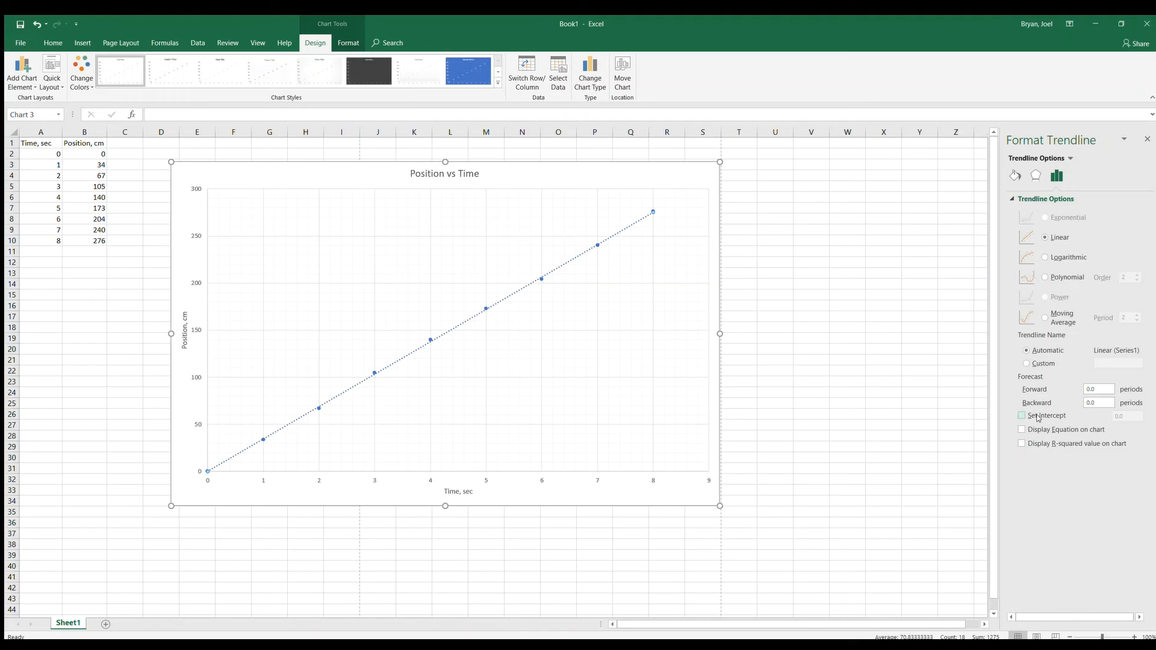
pyautogui.click(1020, 430)
pyautogui.click(1022, 443)
# Move the trendline equation label clear of the line, above the 6 to 7 second data points, and give it a solid fill
pyautogui.click(626, 206)
pyautogui.moveTo(629, 203); pyautogui.dragTo(579, 203)
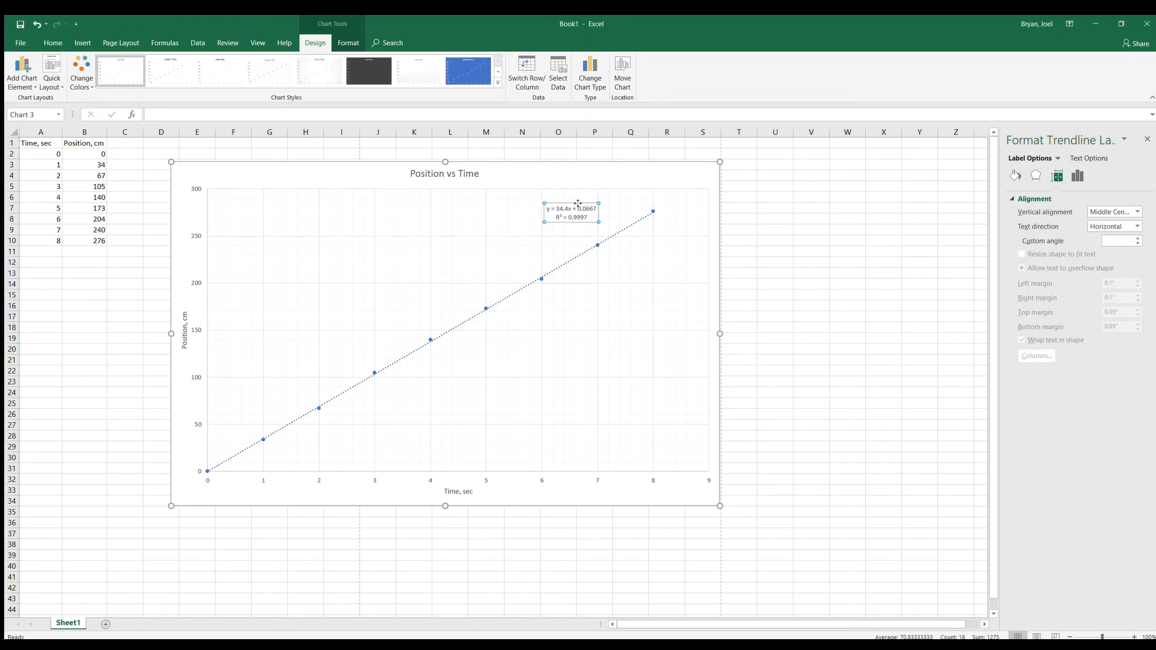
pyautogui.click(1014, 176)
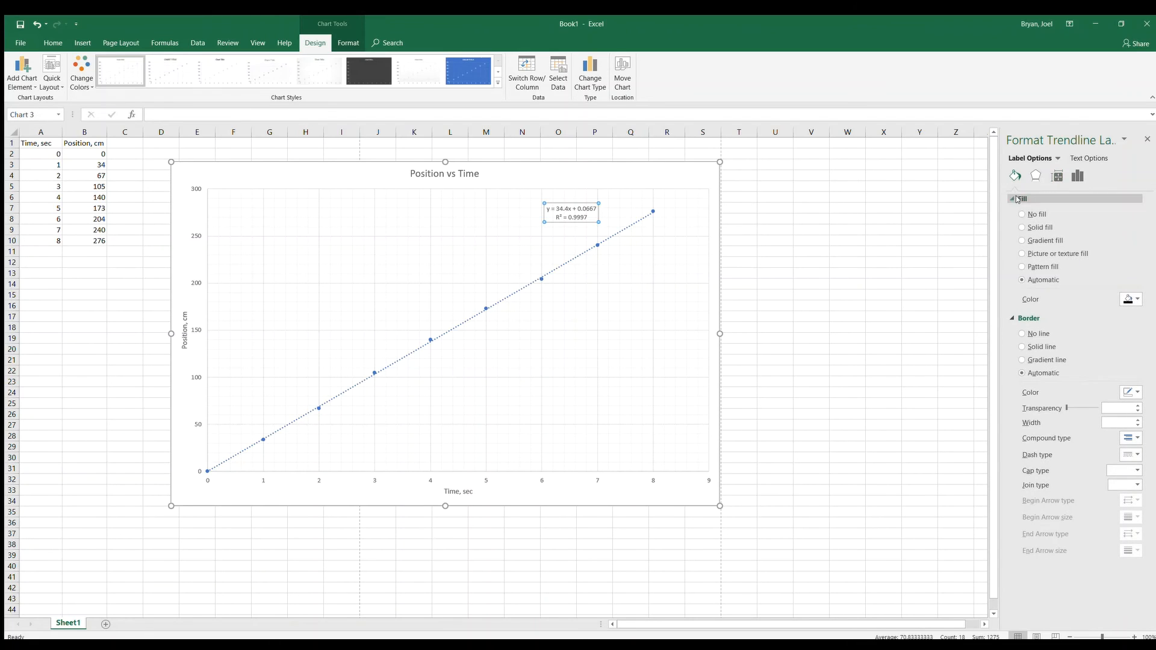
pyautogui.click(1022, 227)
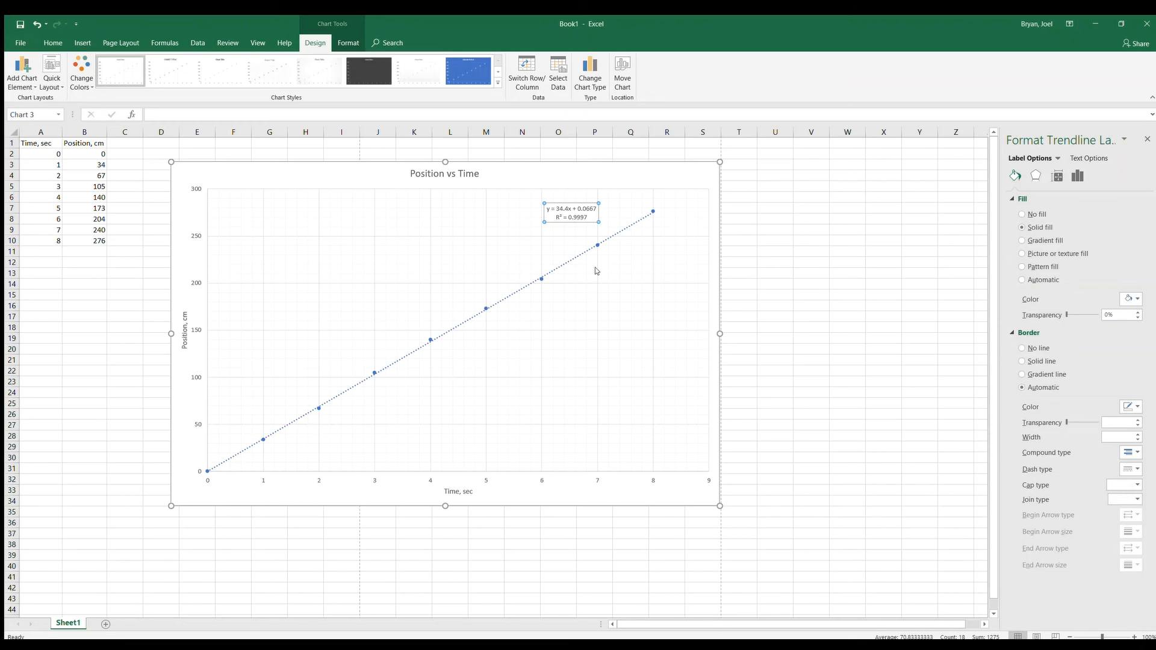
pyautogui.click(667, 295)
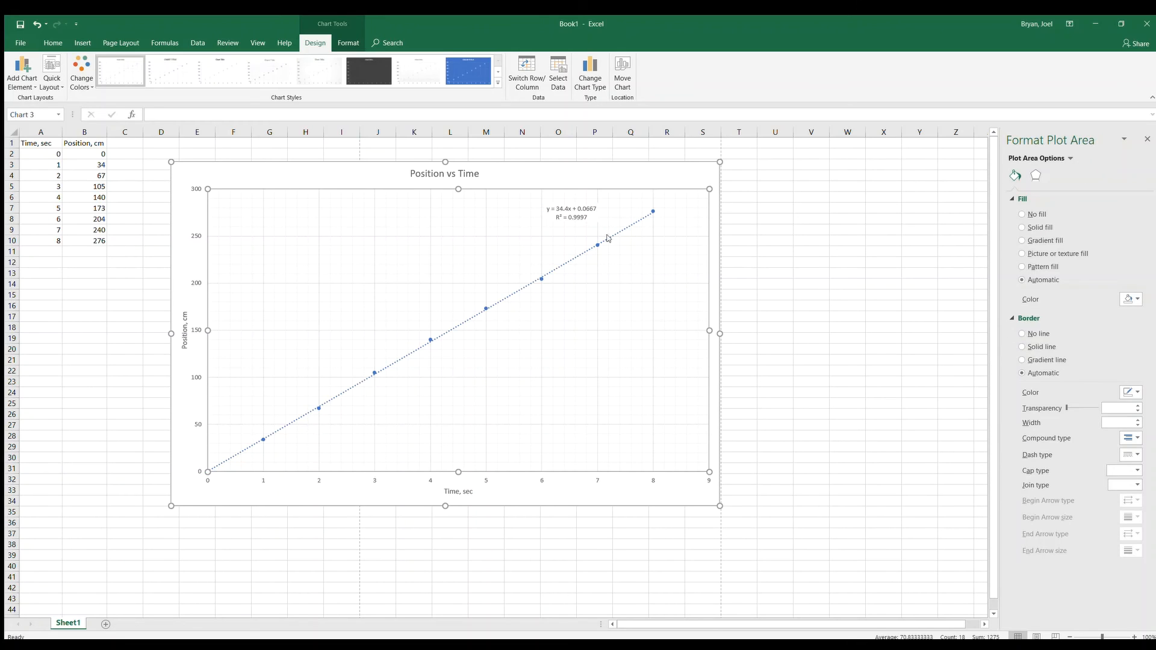
# Preview the printout of the selected chart only, then return to the worksheet
pyautogui.click(626, 495)
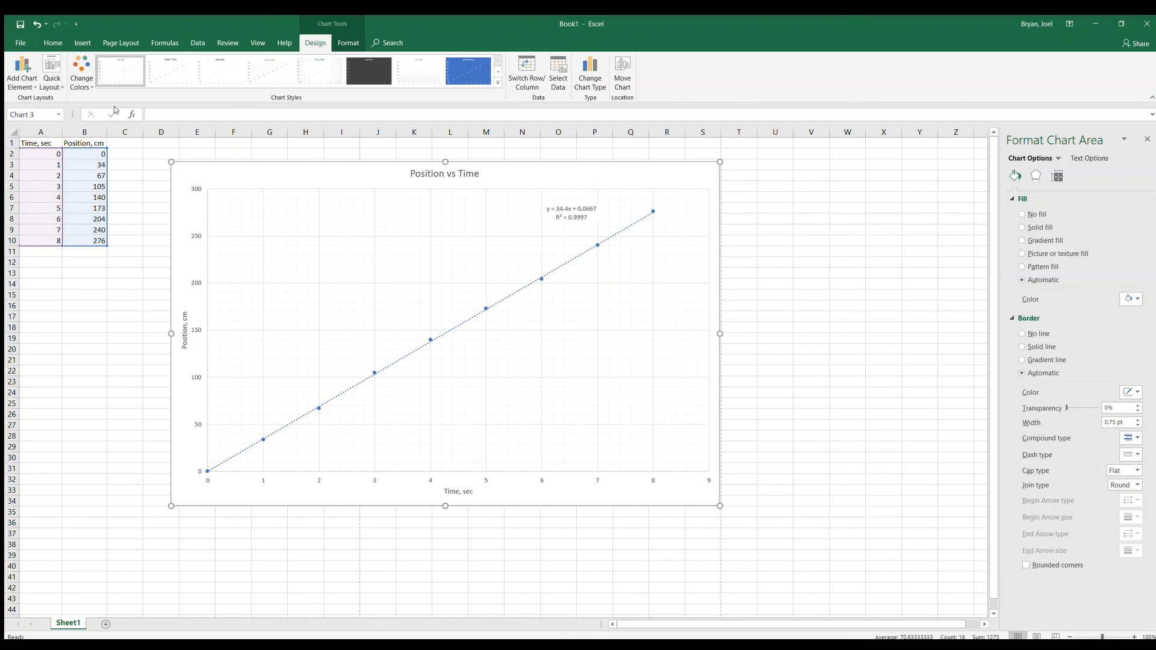
pyautogui.click(18, 42)
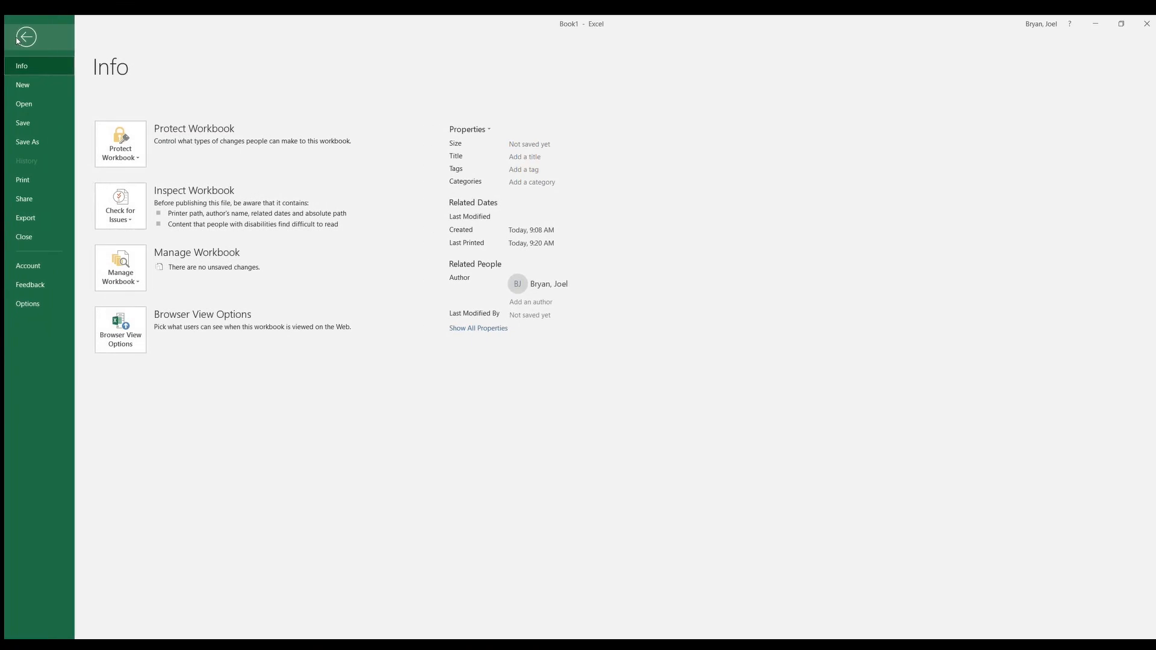
pyautogui.click(22, 180)
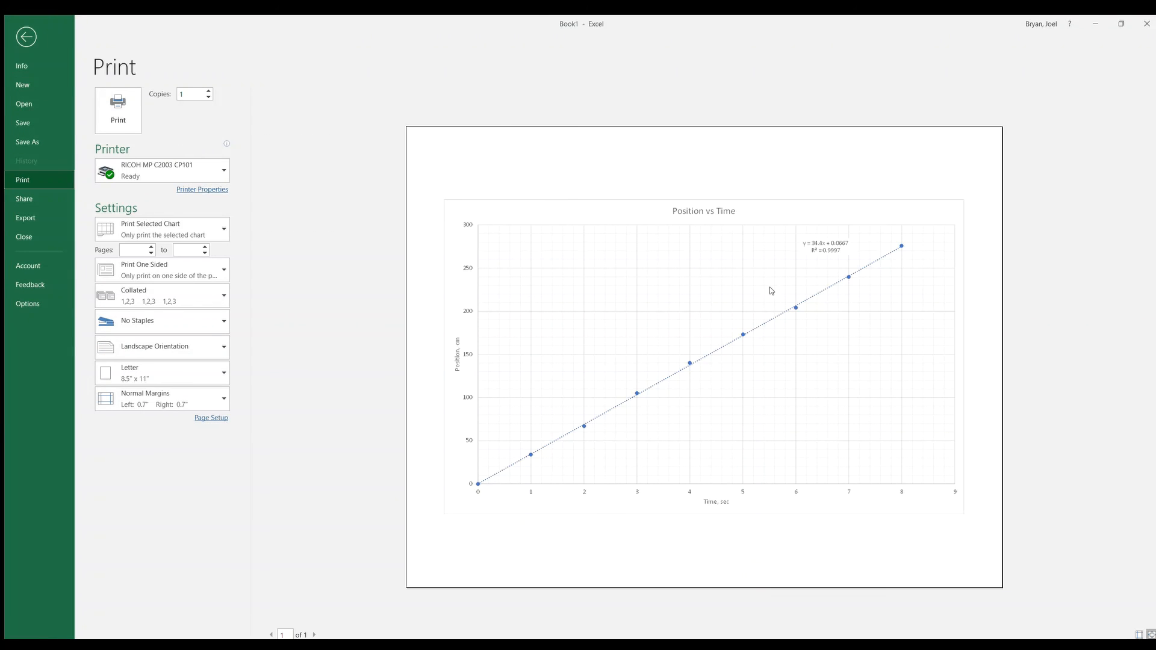
pyautogui.click(25, 38)
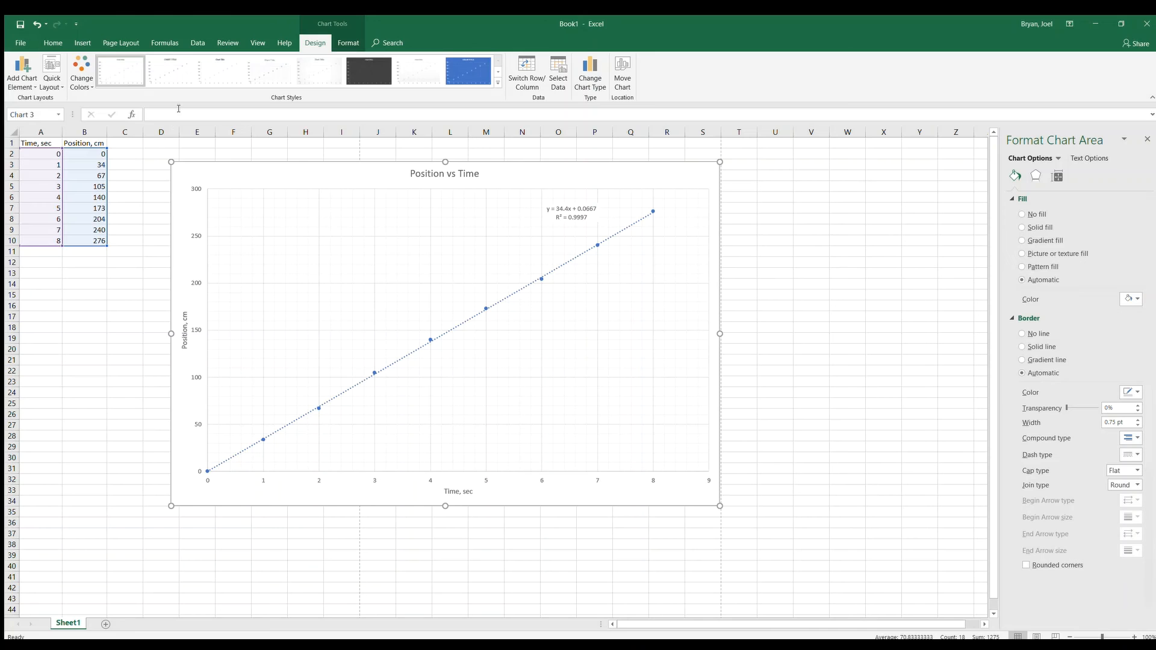
# Deselect the chart, examine both pages of the active sheet's print preview and return to the worksheet
pyautogui.click(121, 325)
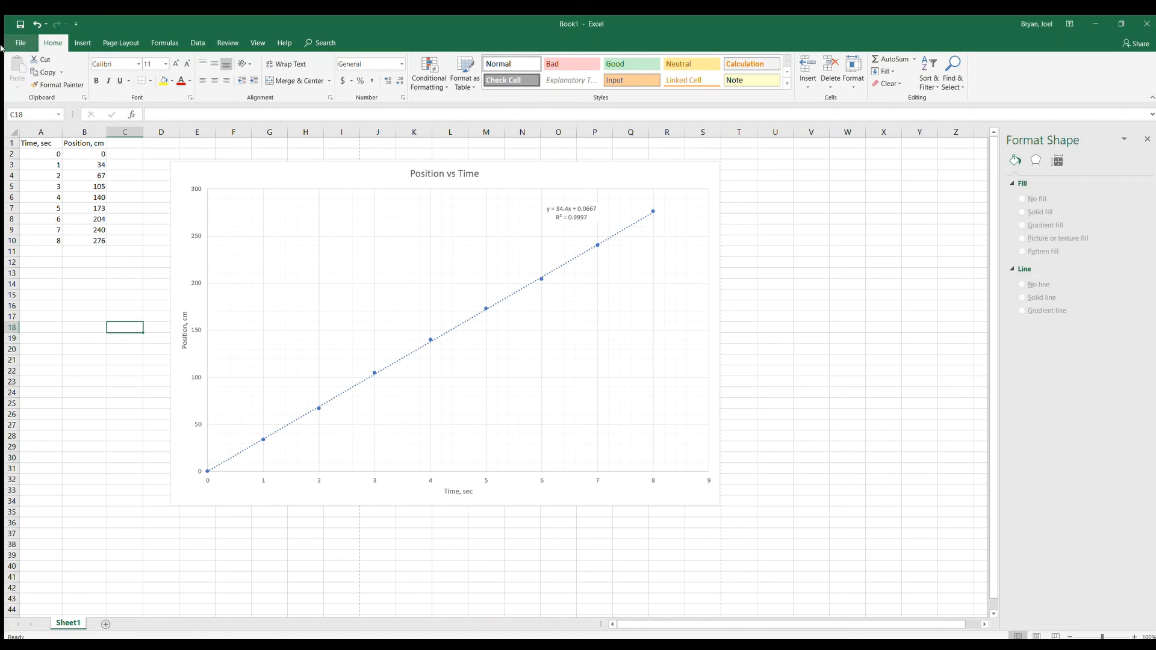
pyautogui.click(20, 43)
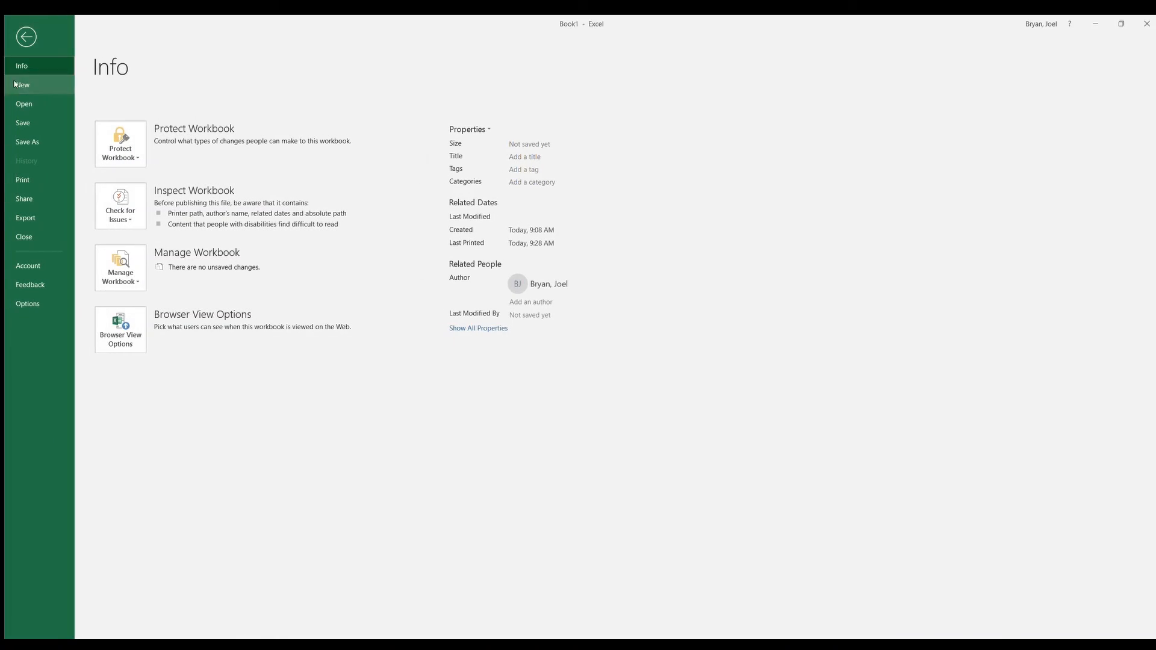
pyautogui.click(29, 180)
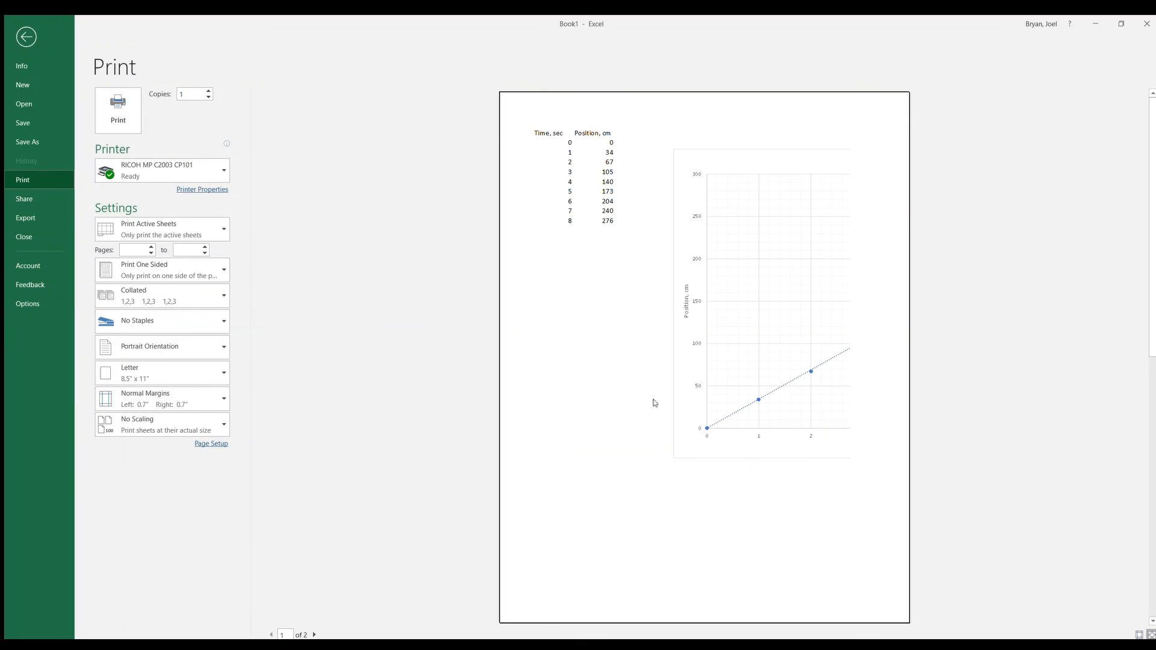
pyautogui.click(313, 634)
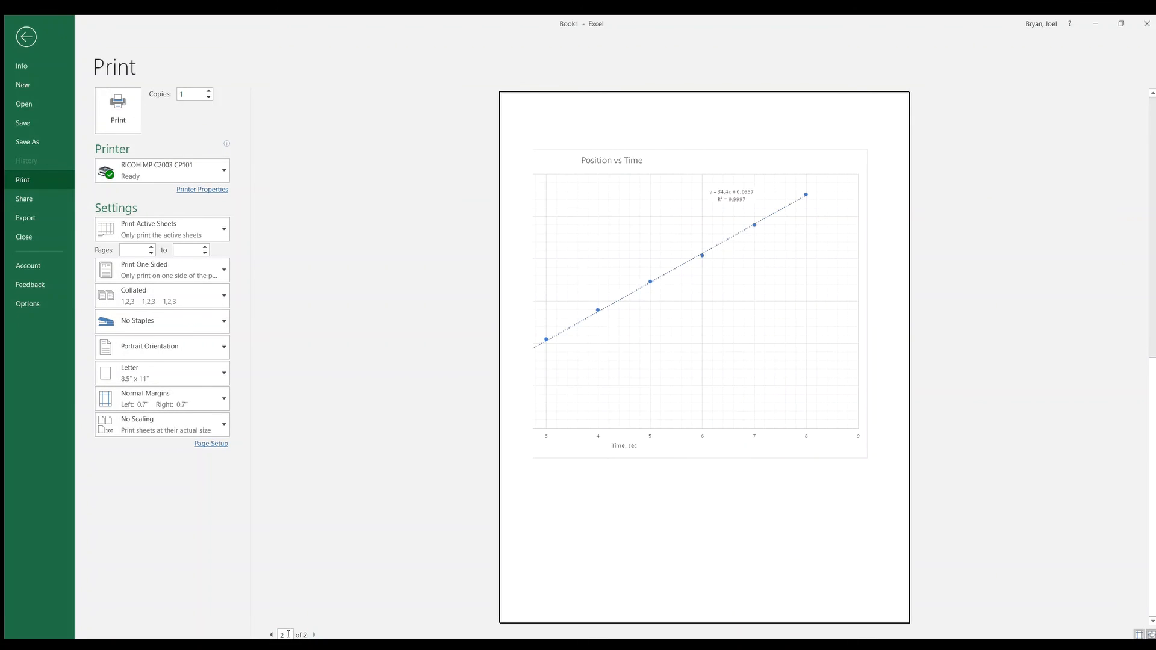
pyautogui.click(269, 634)
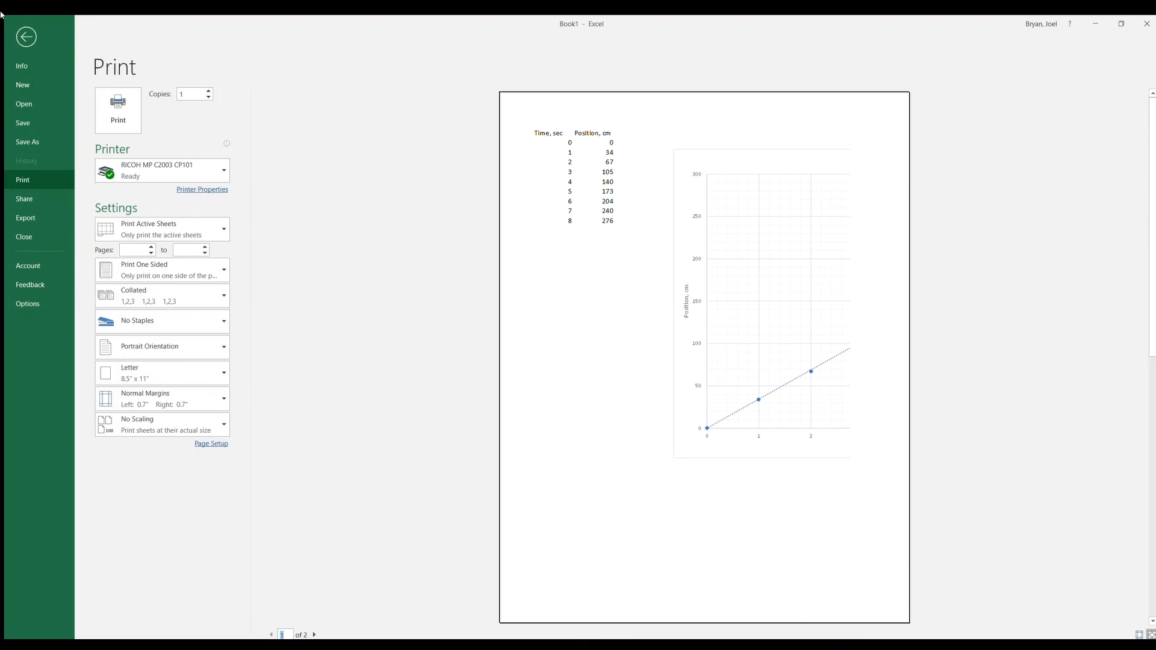
pyautogui.click(22, 37)
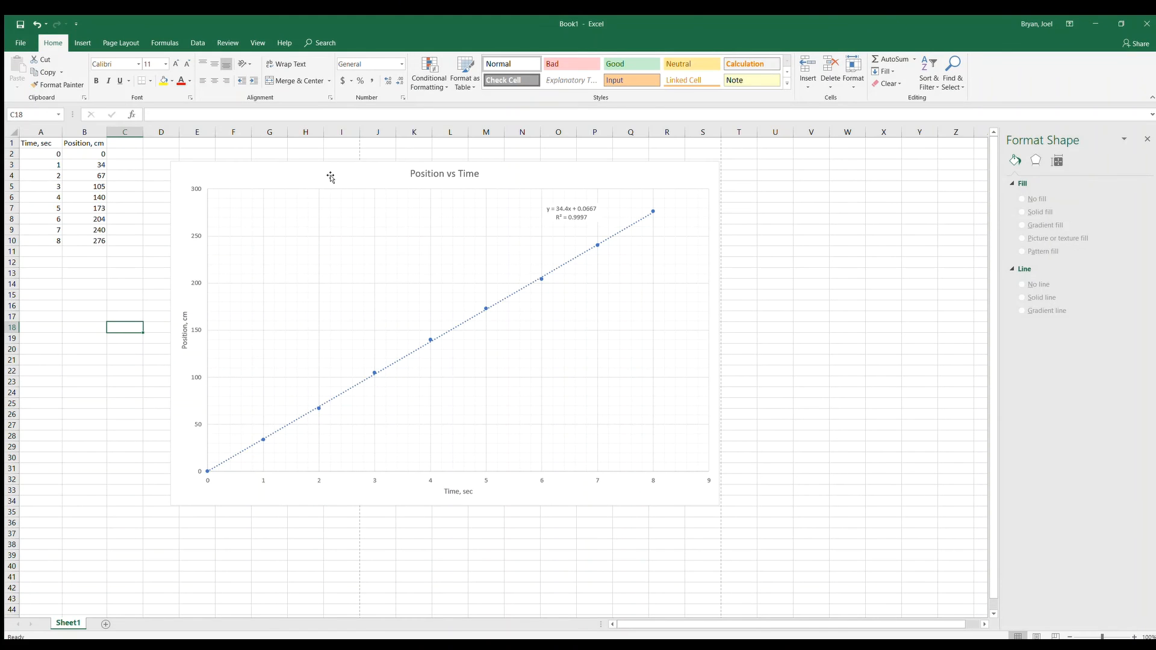
# Copy the whole "Position vs Time" chart to the clipboard
pyautogui.click(331, 177)
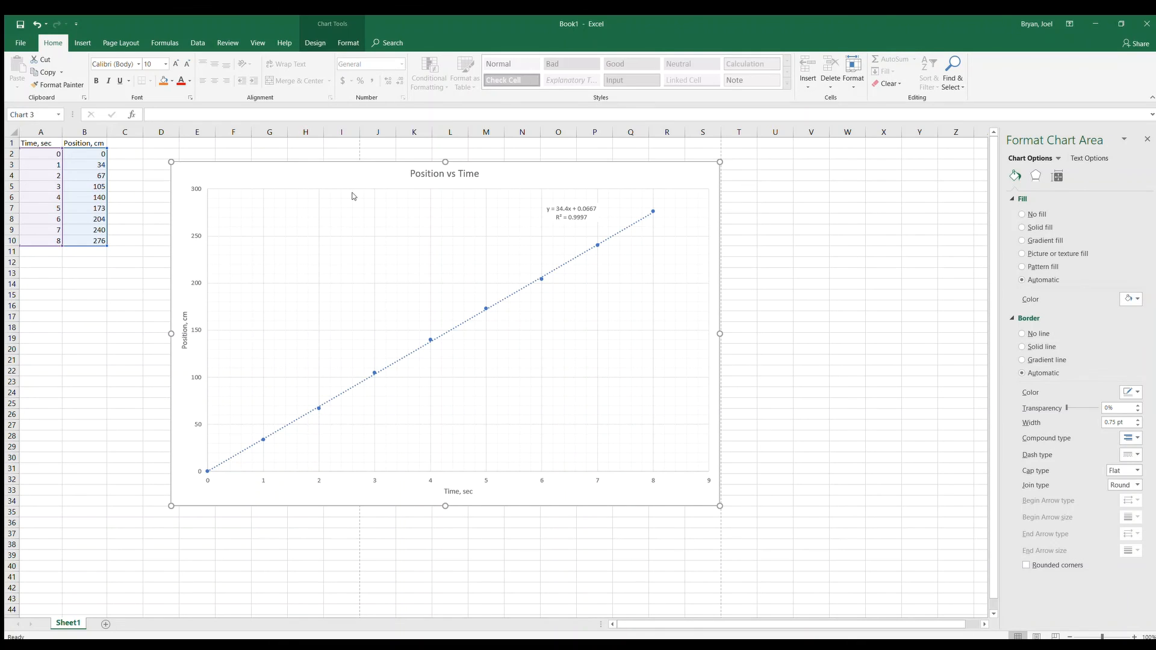
pyautogui.hotkey('ctrl', 'c')
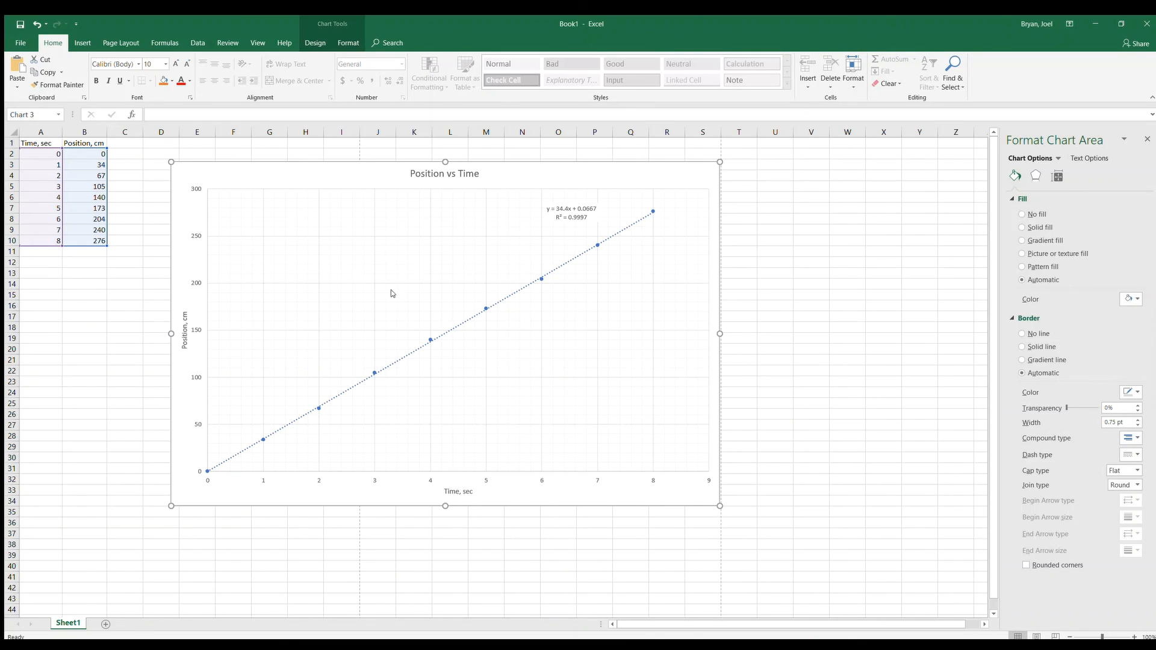